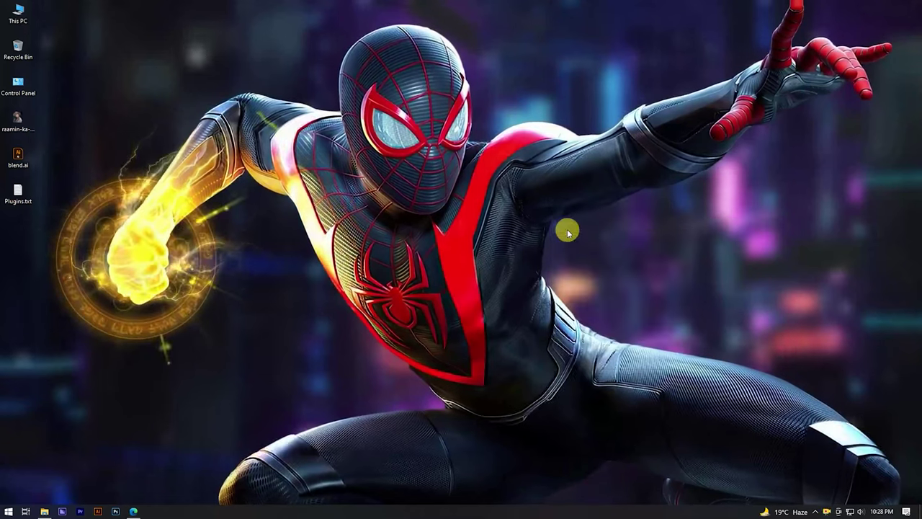
Step: Copy the freepsdvn Digitalis Art plugin URL from Plugins.txt, then minimize Notepad
{"action": "left_click", "coordinate": [580, 254]}
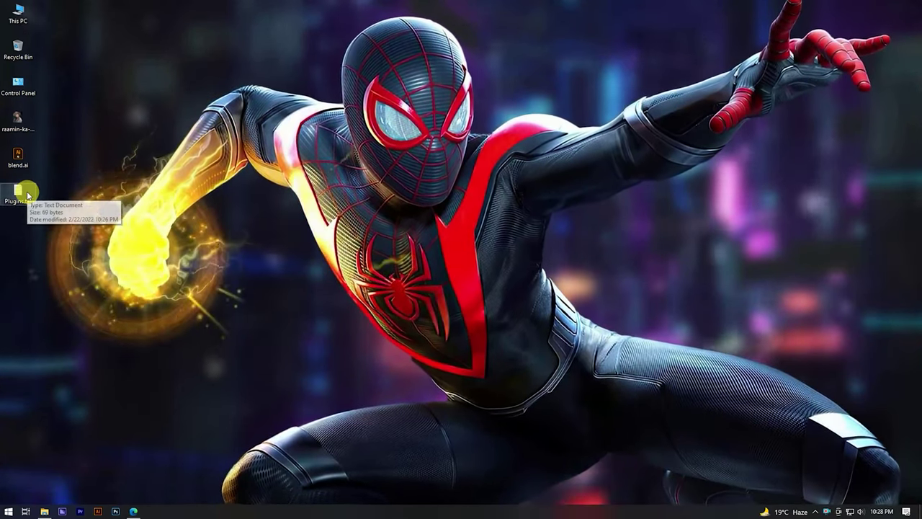
{"action": "double_click", "coordinate": [22, 193]}
{"action": "left_click", "coordinate": [186, 93]}
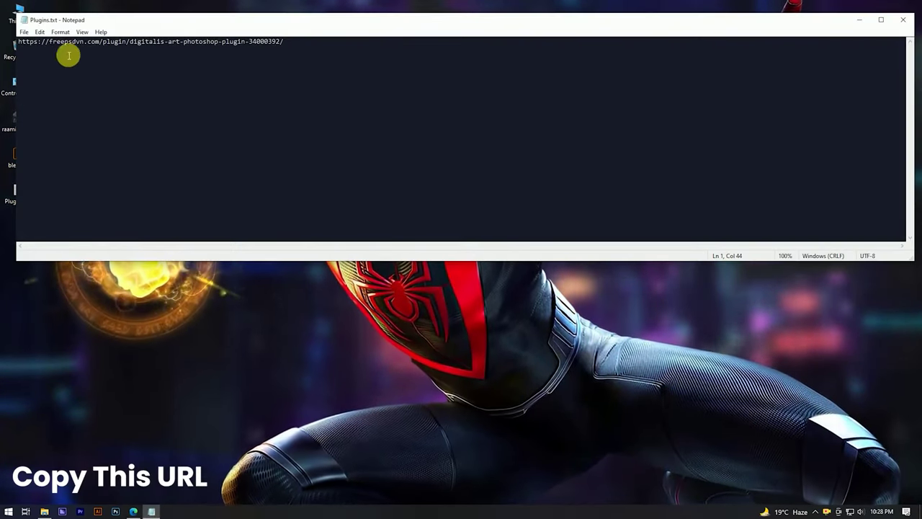
{"action": "left_click_drag", "start_coordinate": [288, 41], "coordinate": [16, 49]}
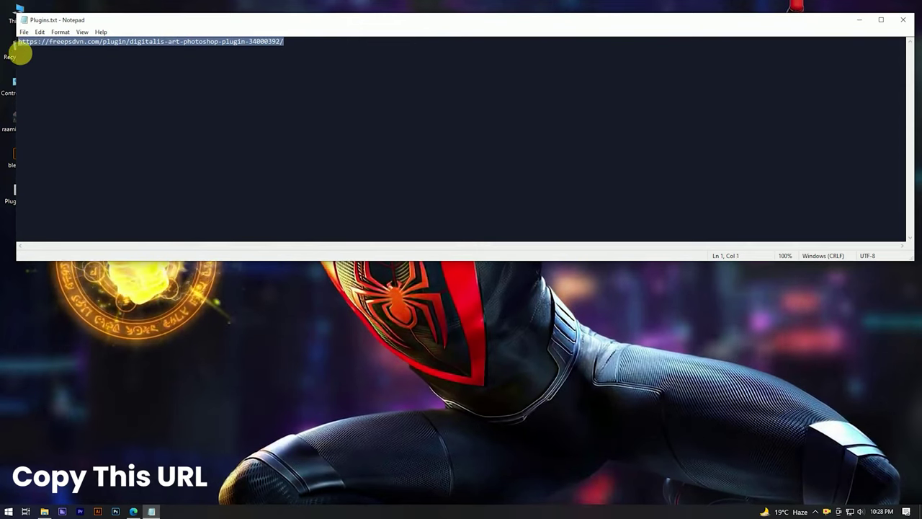
{"action": "left_click", "coordinate": [154, 56]}
{"action": "left_click_drag", "start_coordinate": [299, 44], "coordinate": [17, 39]}
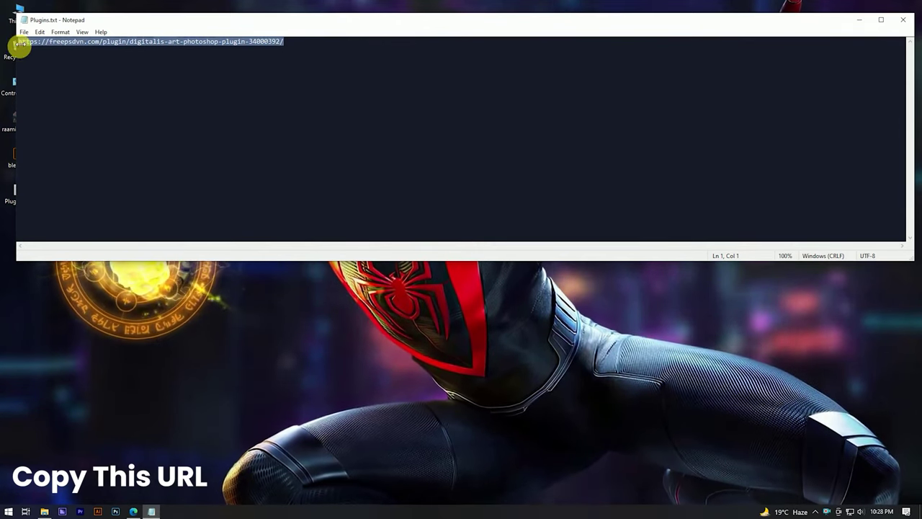
{"action": "right_click", "coordinate": [126, 48]}
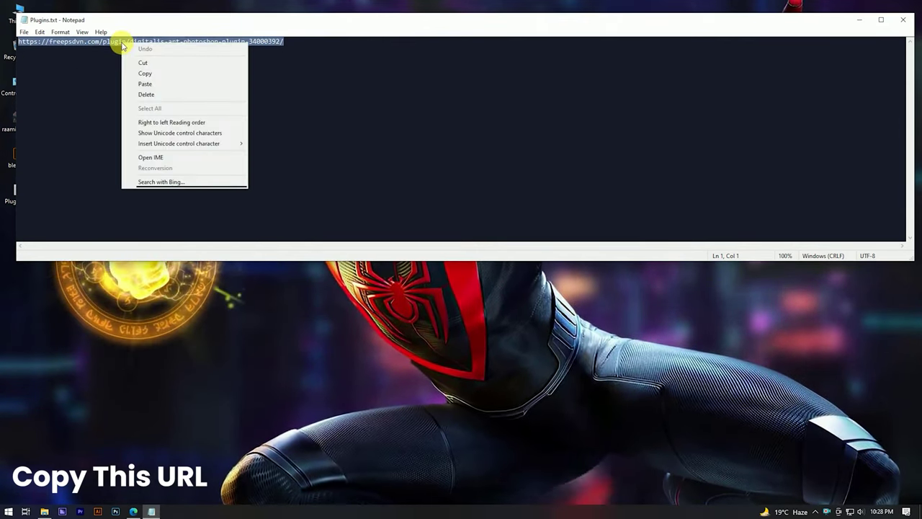
{"action": "left_click", "coordinate": [151, 74]}
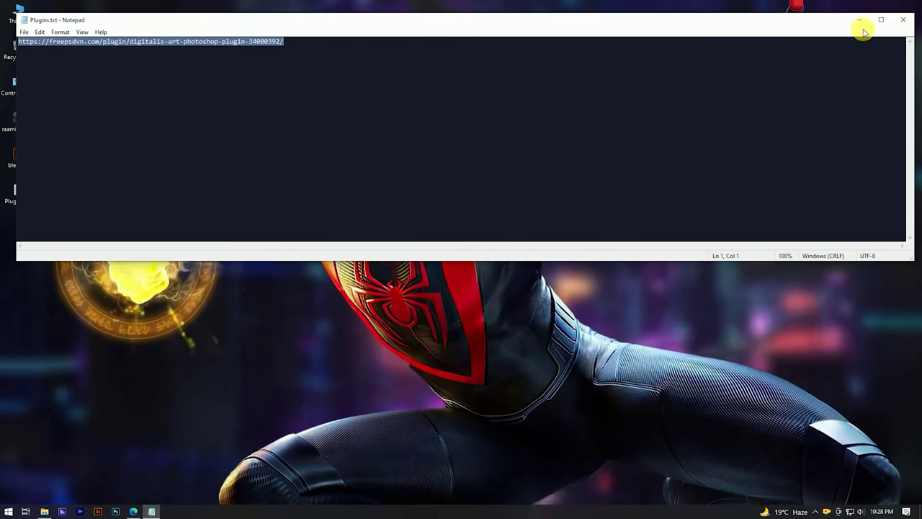
{"action": "left_click", "coordinate": [859, 20]}
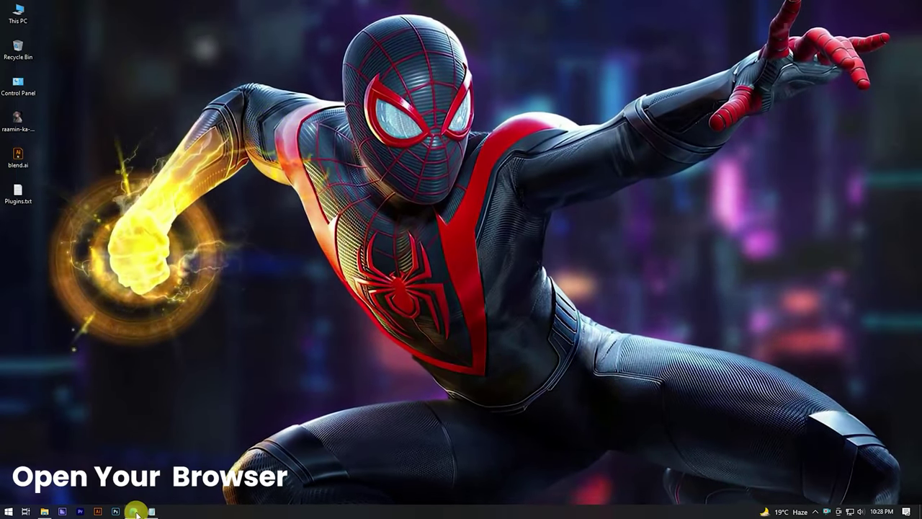
Step: In Edge, paste and load the copied freepsdvn Digitalis Art plugin address
{"action": "left_click", "coordinate": [134, 510]}
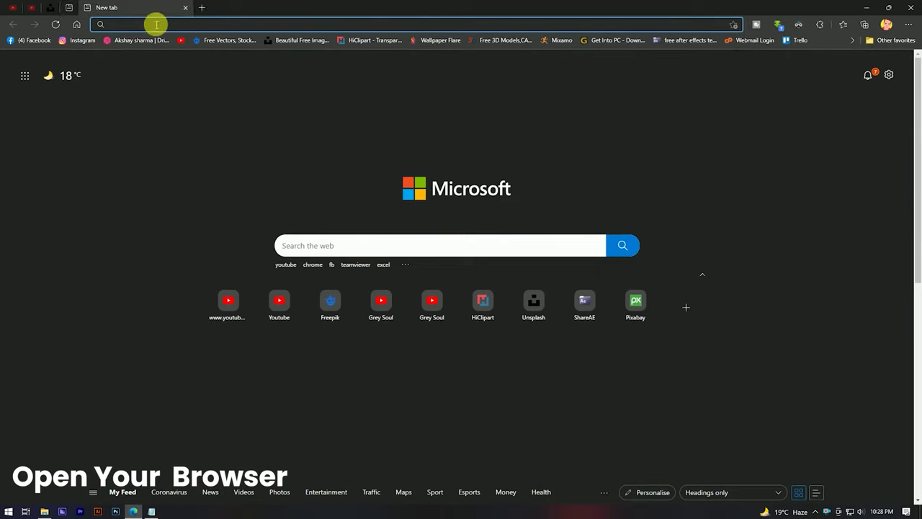
{"action": "right_click", "coordinate": [157, 25]}
{"action": "left_click", "coordinate": [176, 111]}
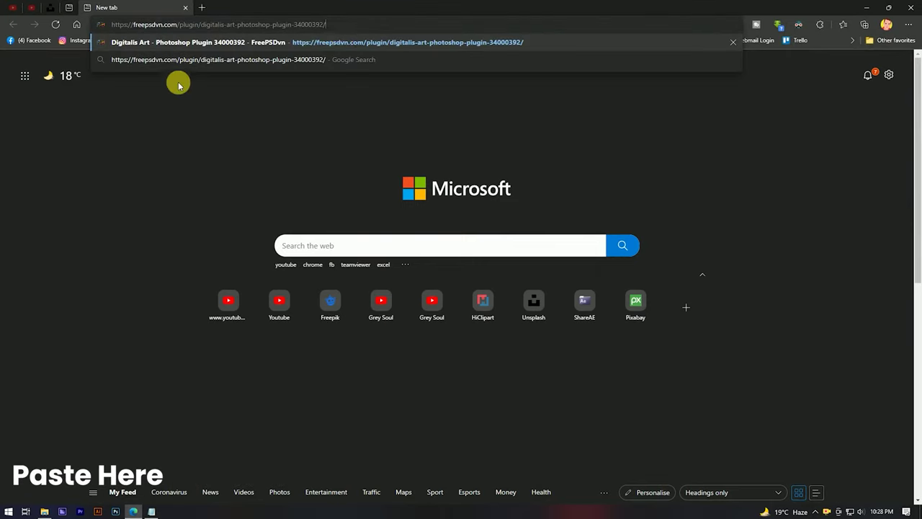
{"action": "key", "text": "Return"}
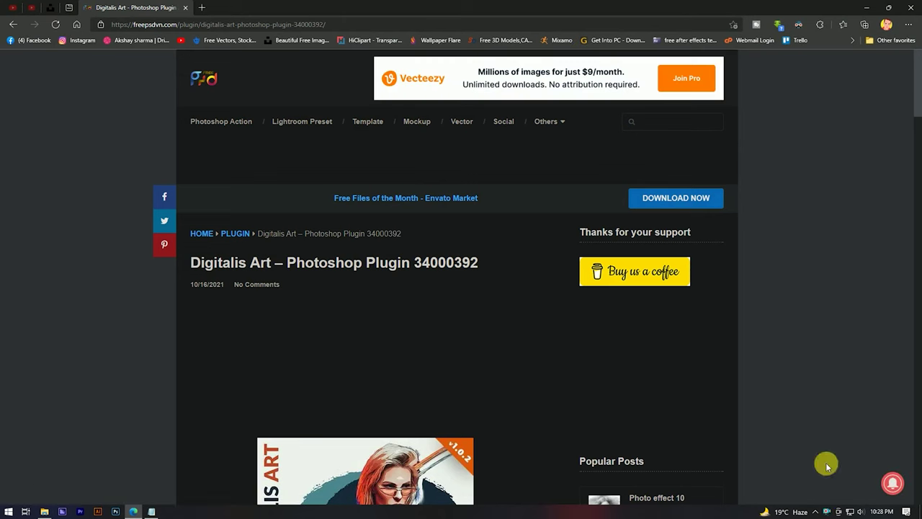
Step: Scroll the Digitalis Art – Photoshop Plugin 34000392 page down to Download Directly
{"action": "scroll", "coordinate": [362, 270], "scroll_direction": "down", "scroll_amount": 3}
{"action": "scroll", "coordinate": [354, 247], "scroll_direction": "down", "scroll_amount": 4}
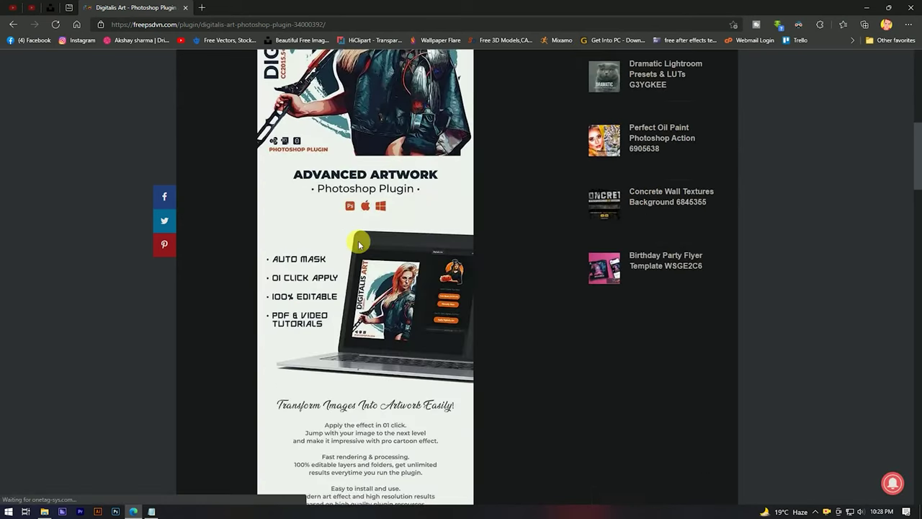
{"action": "scroll", "coordinate": [350, 217], "scroll_direction": "up", "scroll_amount": 2}
{"action": "scroll", "coordinate": [350, 216], "scroll_direction": "up", "scroll_amount": 1}
{"action": "scroll", "coordinate": [317, 167], "scroll_direction": "up", "scroll_amount": 1}
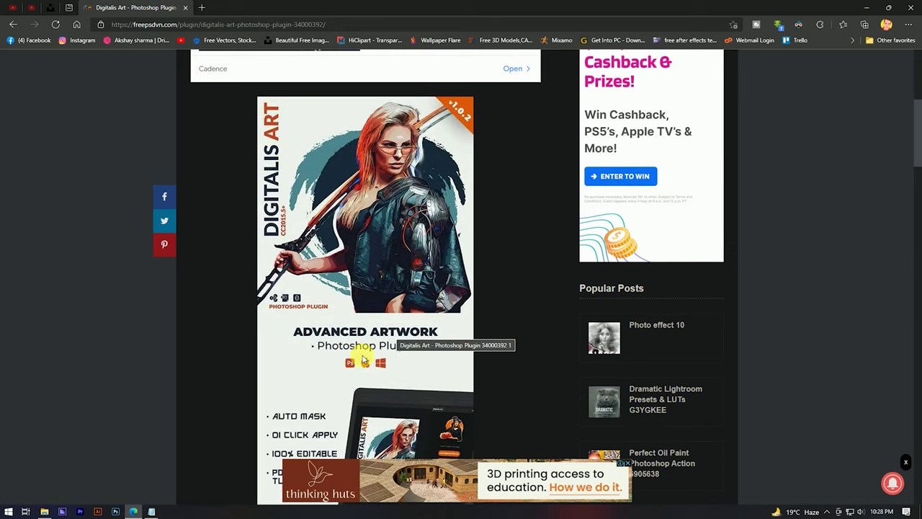
{"action": "scroll", "coordinate": [362, 324], "scroll_direction": "down", "scroll_amount": 2}
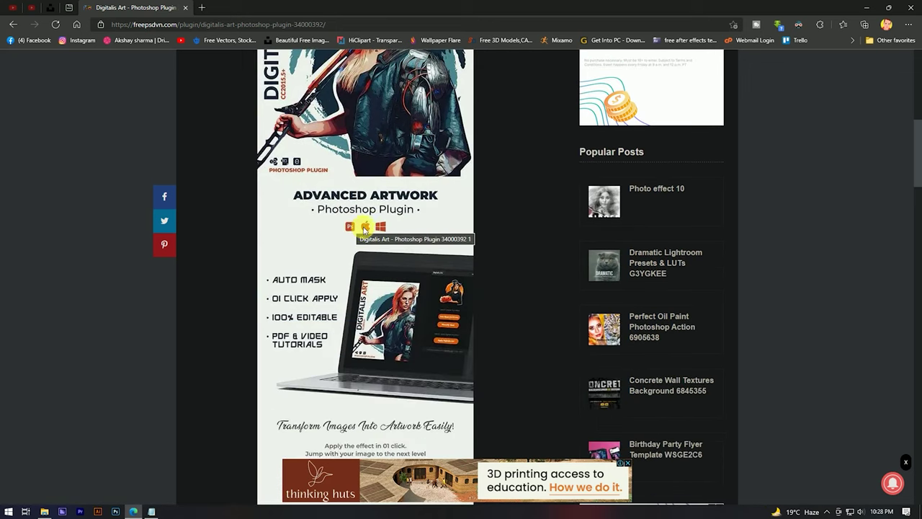
{"action": "scroll", "coordinate": [373, 227], "scroll_direction": "down", "scroll_amount": 2}
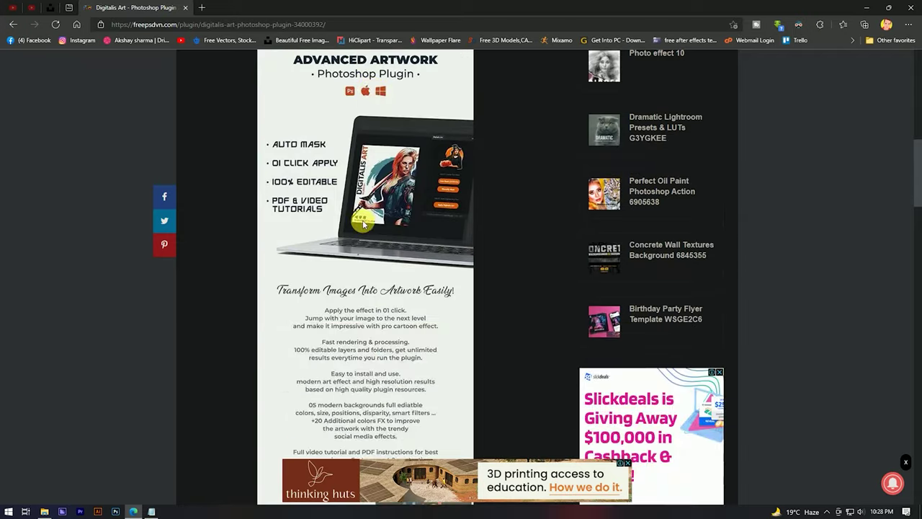
{"action": "scroll", "coordinate": [360, 241], "scroll_direction": "down", "scroll_amount": 2}
{"action": "scroll", "coordinate": [433, 274], "scroll_direction": "down", "scroll_amount": 4}
{"action": "scroll", "coordinate": [376, 290], "scroll_direction": "down", "scroll_amount": 2}
{"action": "scroll", "coordinate": [376, 290], "scroll_direction": "down", "scroll_amount": 1}
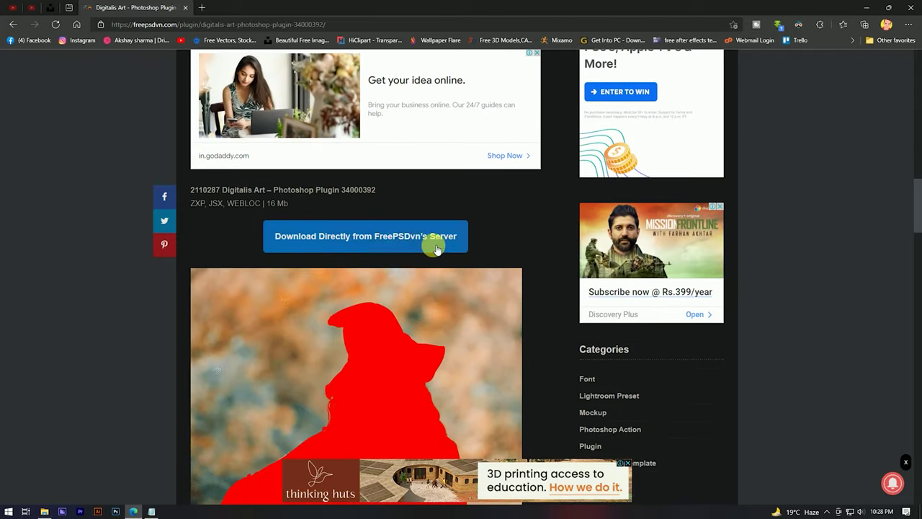
Step: Start the plugin zip download and shrink the Edge window to expose the desktop
{"action": "left_click", "coordinate": [387, 240]}
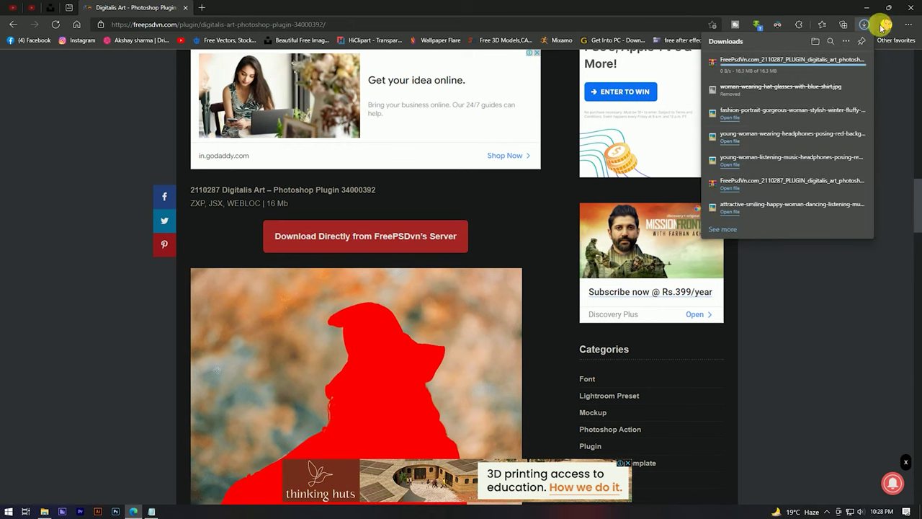
{"action": "left_click", "coordinate": [881, 13]}
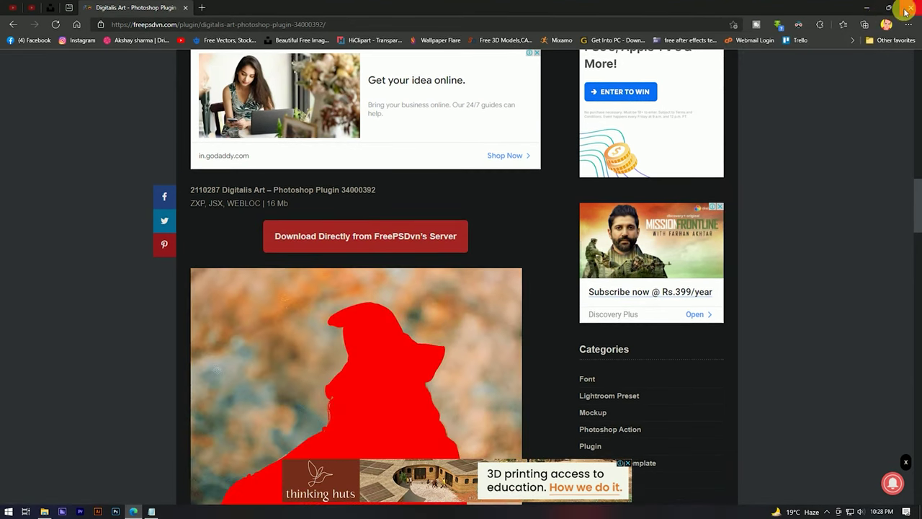
{"action": "left_click", "coordinate": [887, 8]}
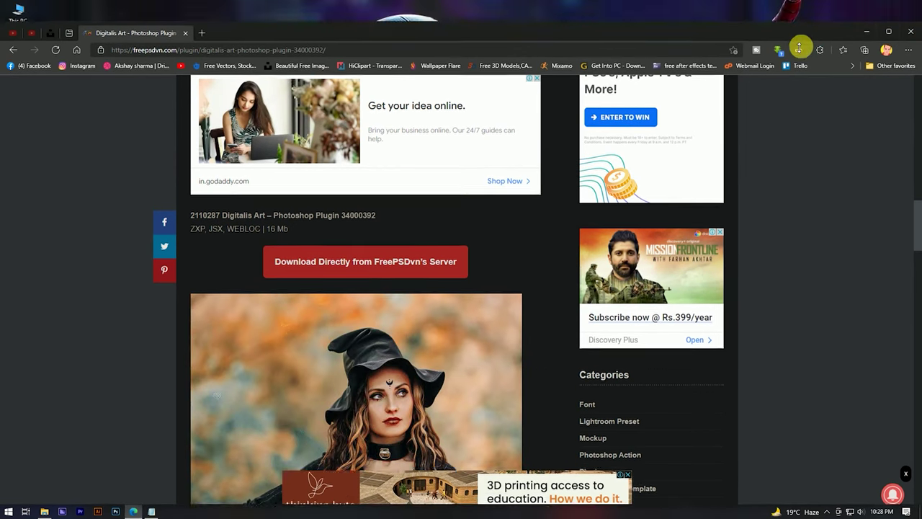
{"action": "mouse_move", "coordinate": [817, 4]}
{"action": "left_mouse_down"}
{"action": "mouse_move", "coordinate": [478, 162]}
{"action": "mouse_move", "coordinate": [622, 103]}
{"action": "left_mouse_up"}
{"action": "left_click_drag", "start_coordinate": [159, 232], "coordinate": [648, 243]}
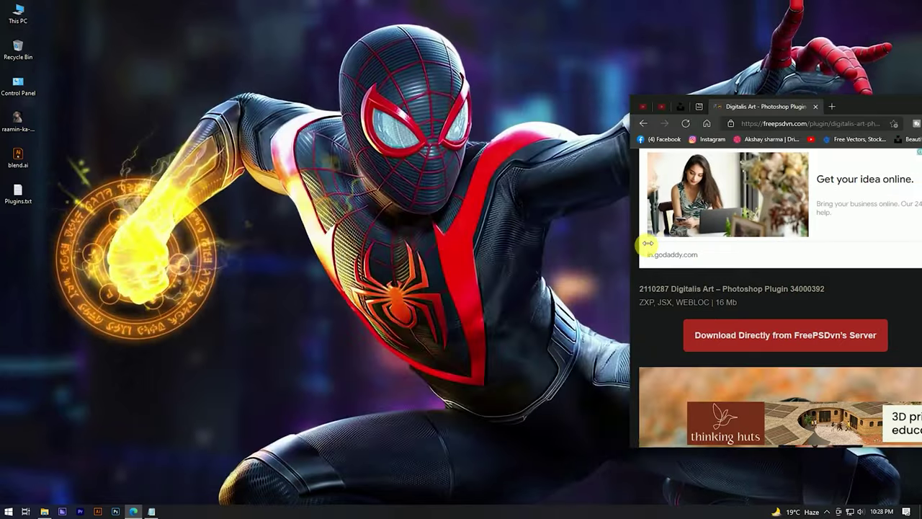
{"action": "mouse_move", "coordinate": [833, 106]}
{"action": "left_mouse_down"}
{"action": "mouse_move", "coordinate": [762, 93]}
{"action": "mouse_move", "coordinate": [696, 108]}
{"action": "left_mouse_up"}
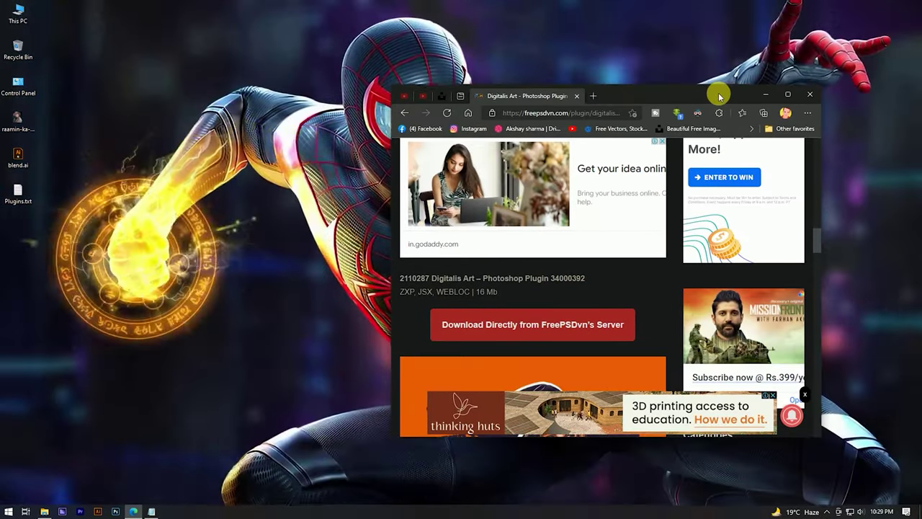
Step: Drag the downloaded zip from Downloads onto the desktop, then minimize Edge and refresh
{"action": "key", "text": "ctrl+j"}
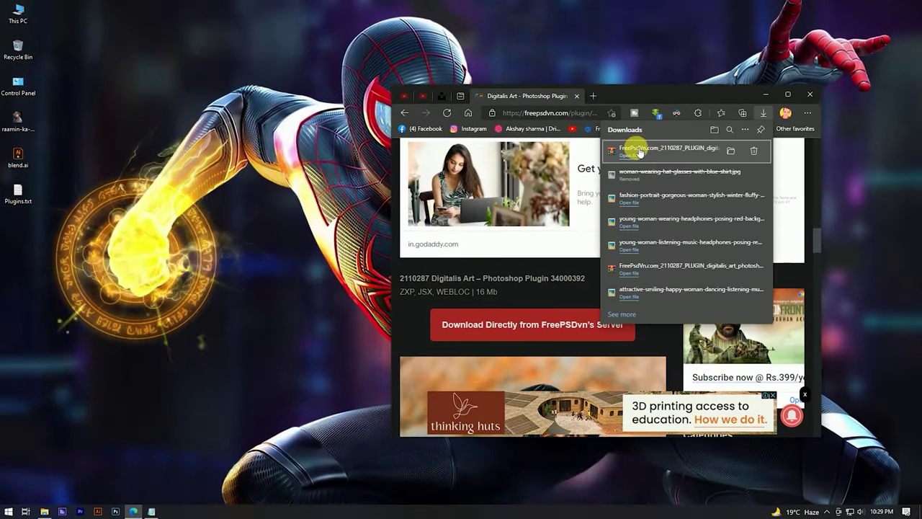
{"action": "left_click_drag", "start_coordinate": [639, 151], "coordinate": [50, 229]}
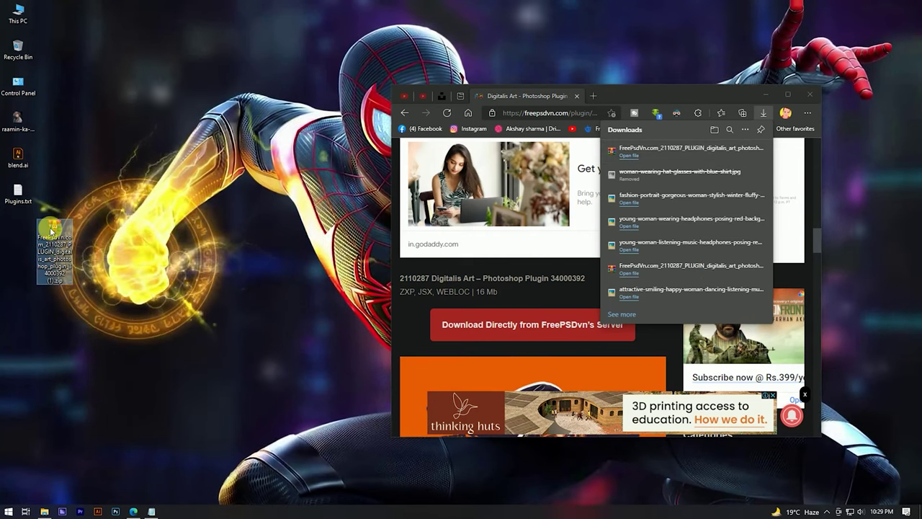
{"action": "left_click", "coordinate": [765, 95]}
{"action": "right_click", "coordinate": [578, 163]}
{"action": "left_click", "coordinate": [583, 193]}
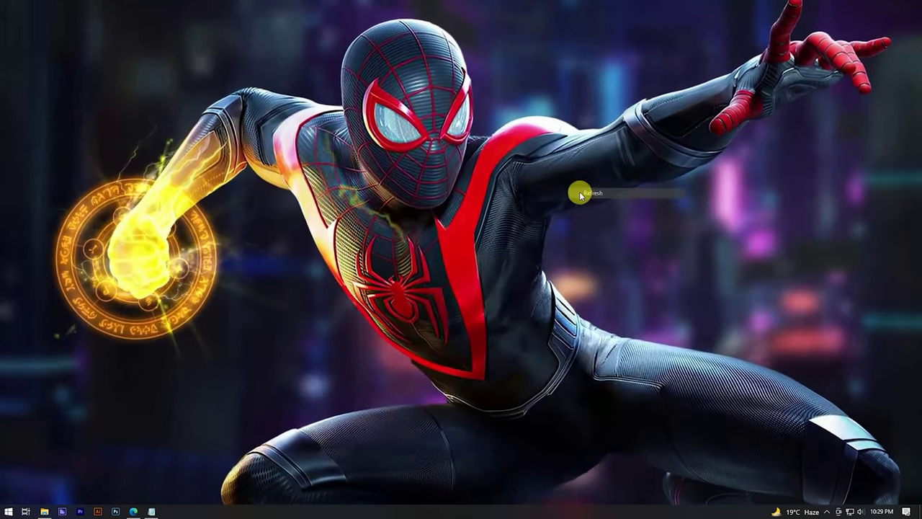
Step: Extract the plugin zip to its own FreePsdVn.com folder and open that folder
{"action": "right_click", "coordinate": [582, 186]}
{"action": "left_click", "coordinate": [595, 213]}
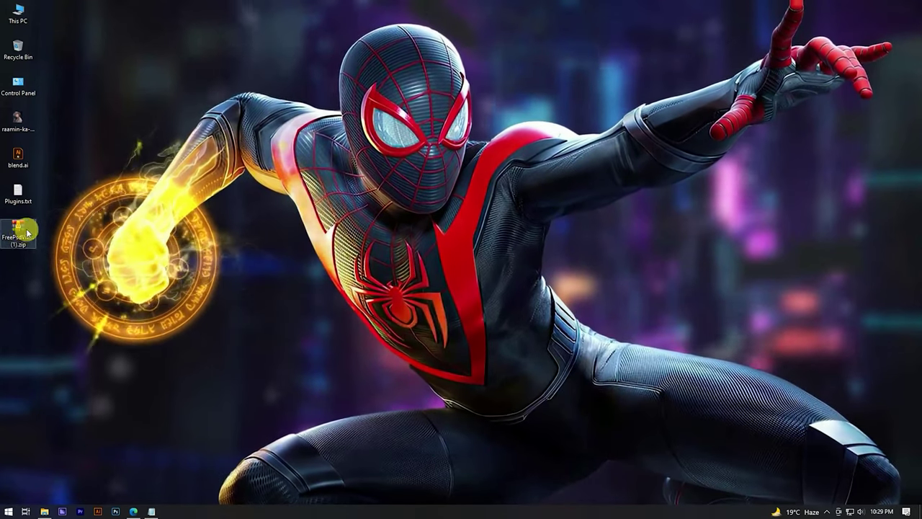
{"action": "right_click", "coordinate": [19, 231]}
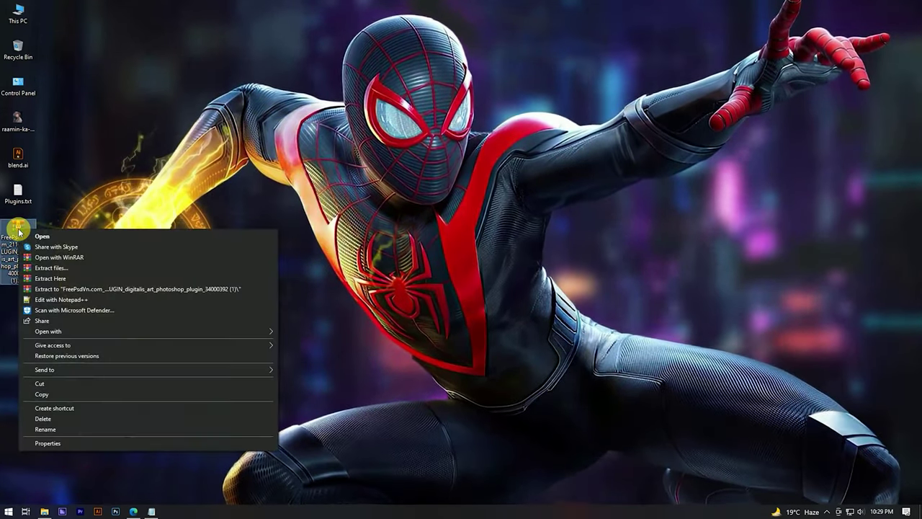
{"action": "left_click", "coordinate": [70, 291]}
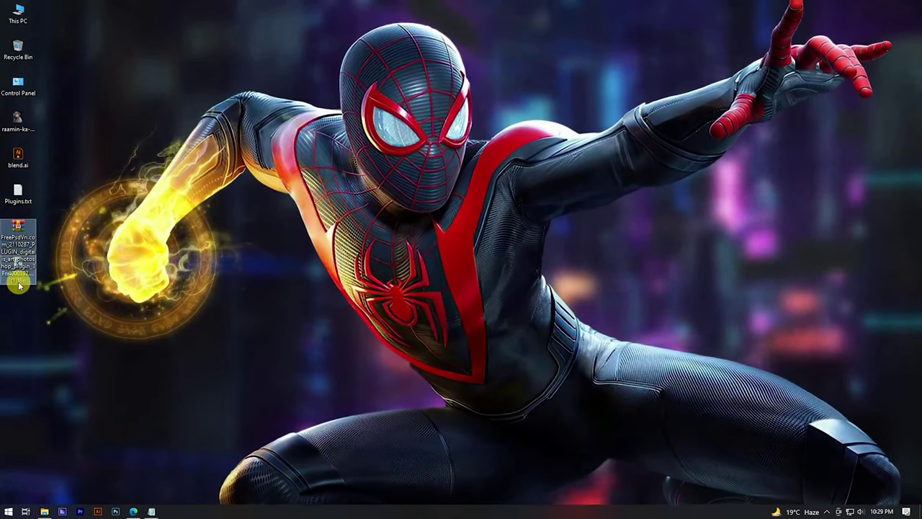
{"action": "right_click", "coordinate": [86, 249]}
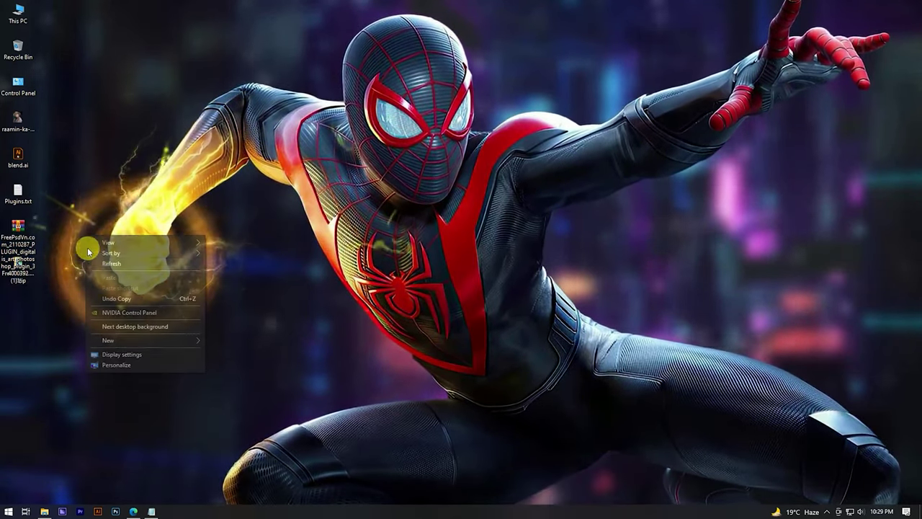
{"action": "left_click", "coordinate": [108, 263]}
{"action": "double_click", "coordinate": [18, 266]}
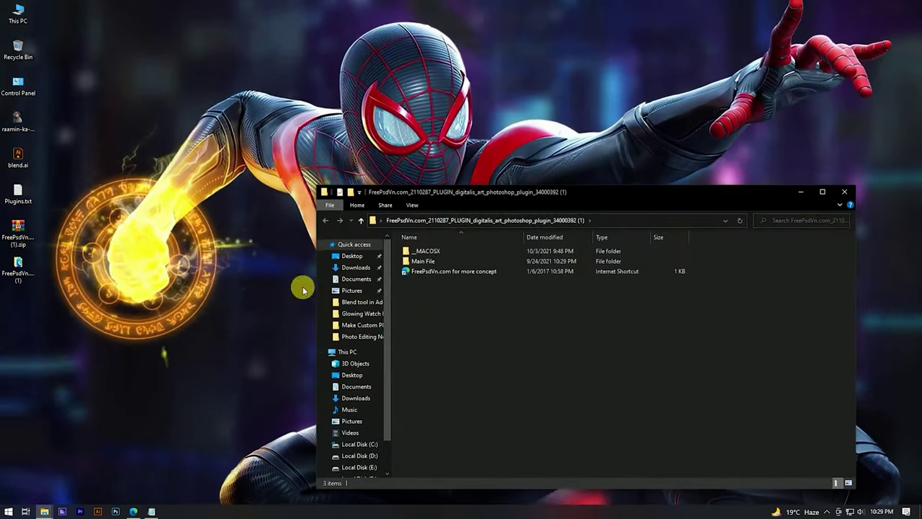
Step: Open the Main File folder in Large icons view and launch Photoshop
{"action": "left_click_drag", "start_coordinate": [636, 191], "coordinate": [656, 80]}
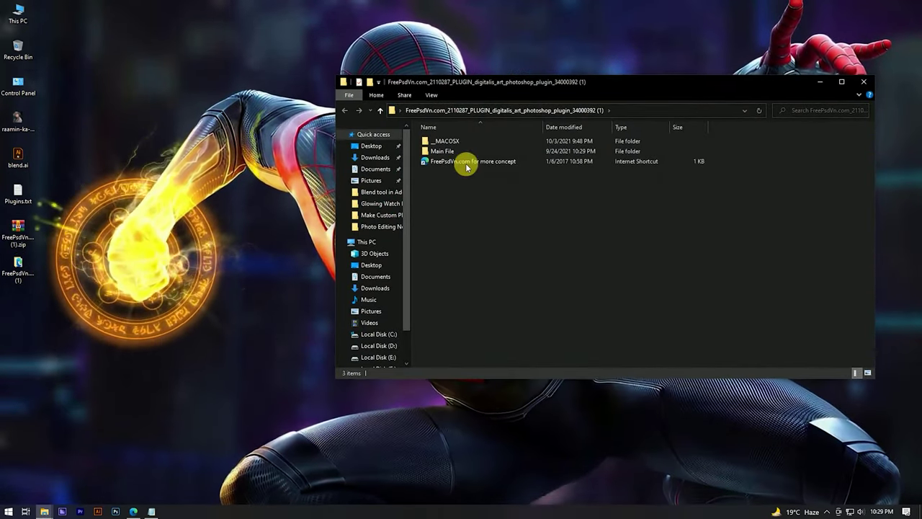
{"action": "double_click", "coordinate": [442, 151]}
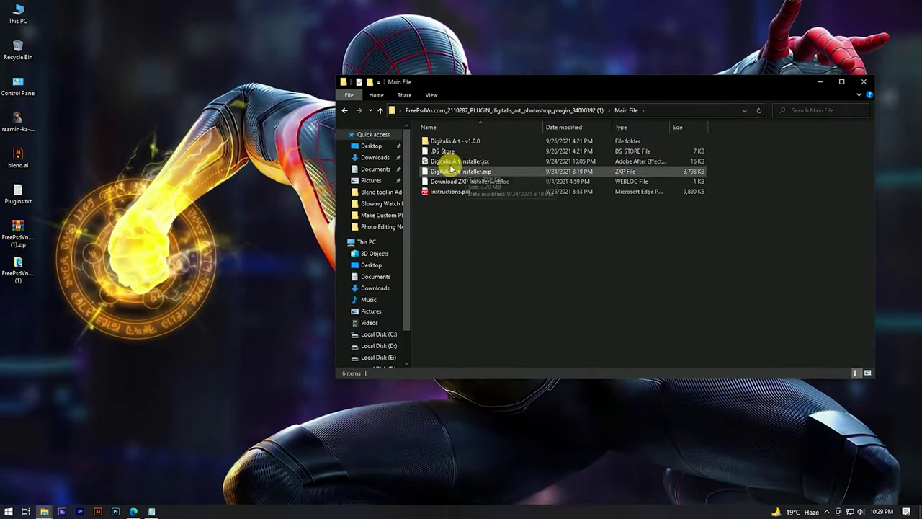
{"action": "left_click", "coordinate": [867, 373]}
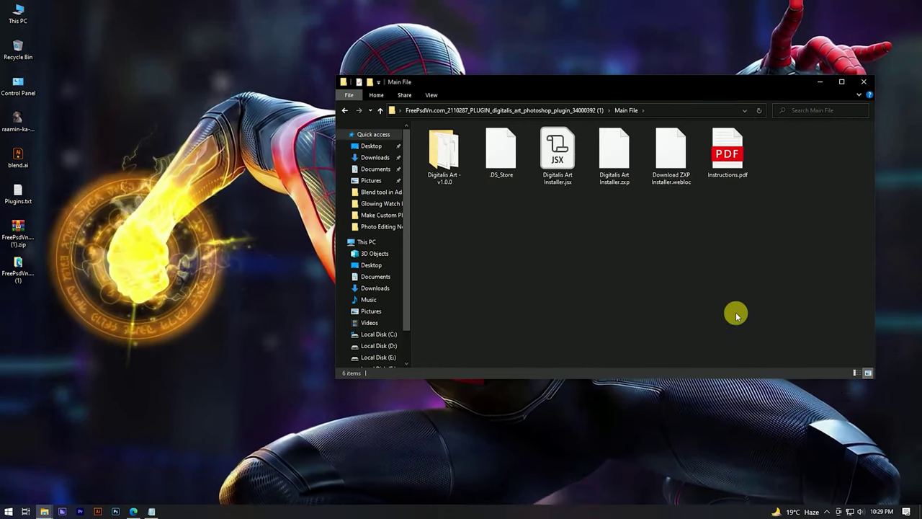
{"action": "left_click", "coordinate": [559, 160]}
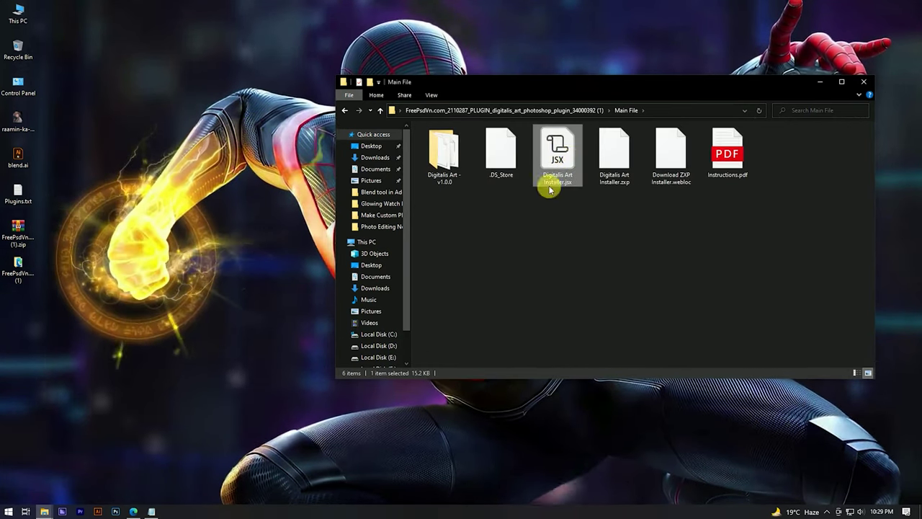
{"action": "left_click", "coordinate": [432, 262]}
{"action": "left_click", "coordinate": [117, 511]}
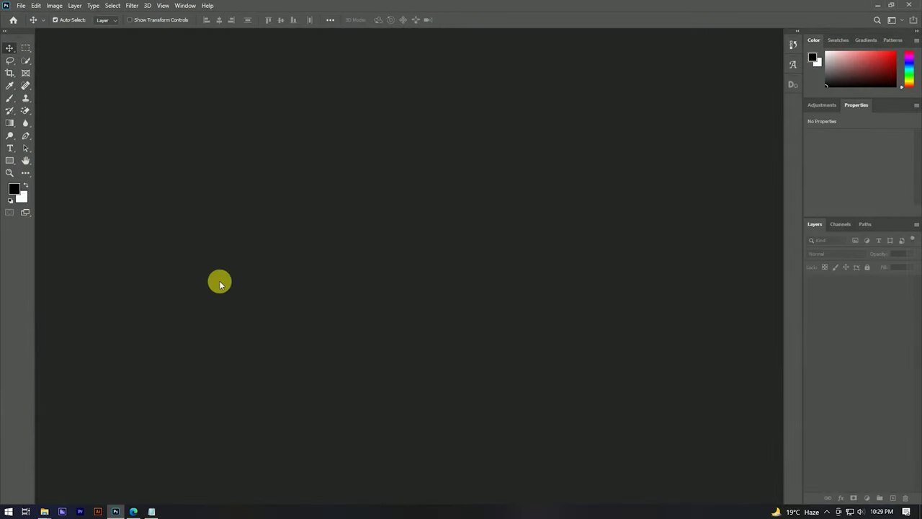
Step: Copy the Main File folder path from Explorer's address bar and return to Photoshop
{"action": "left_click", "coordinate": [45, 511]}
{"action": "left_click", "coordinate": [91, 469]}
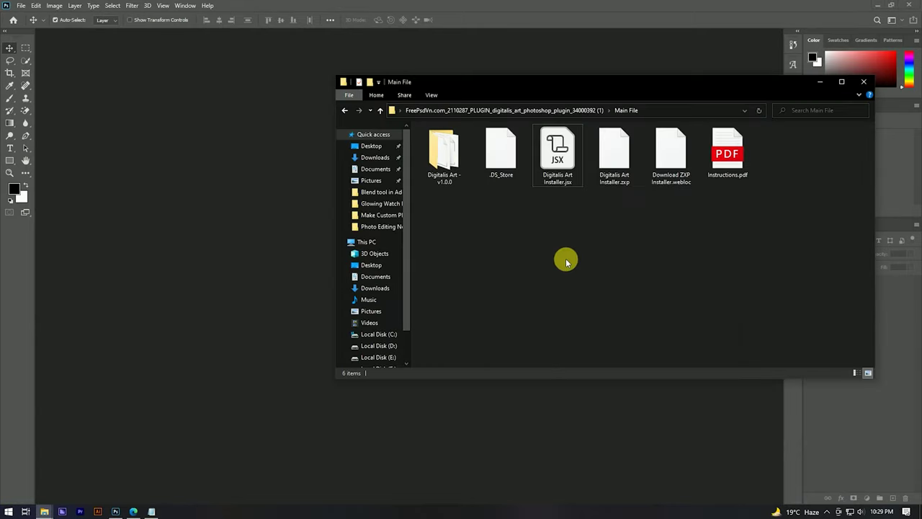
{"action": "left_click", "coordinate": [666, 110]}
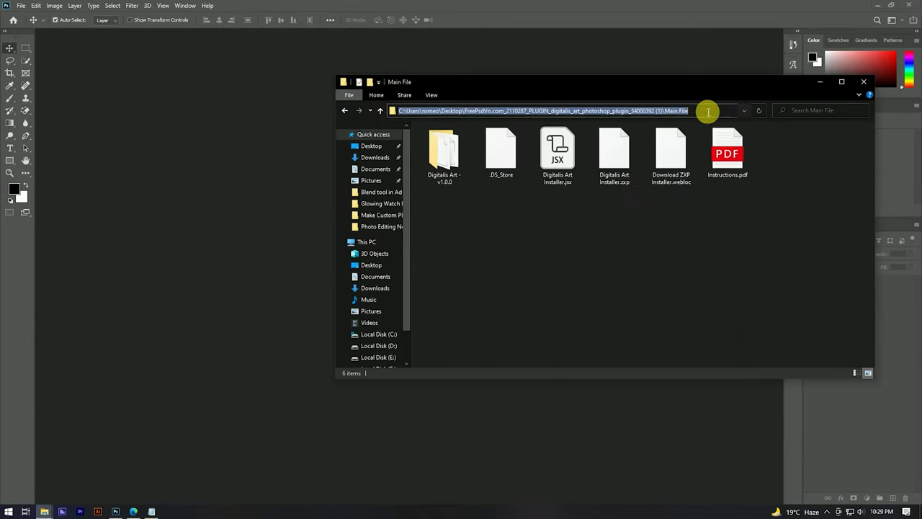
{"action": "right_click", "coordinate": [442, 112]}
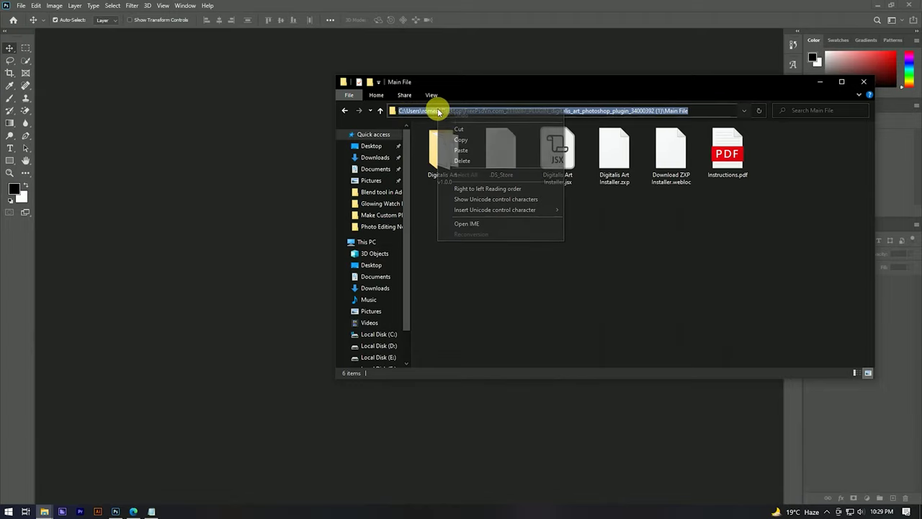
{"action": "left_click", "coordinate": [461, 139]}
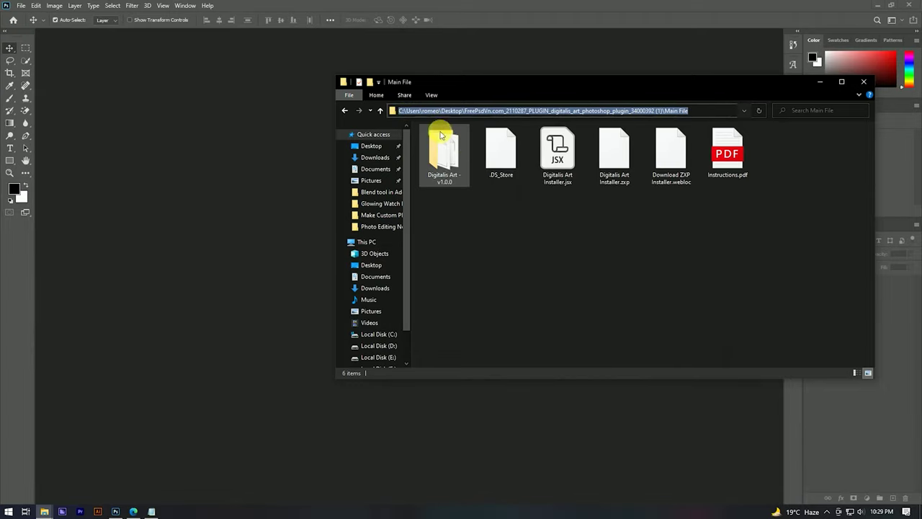
{"action": "left_click", "coordinate": [374, 57]}
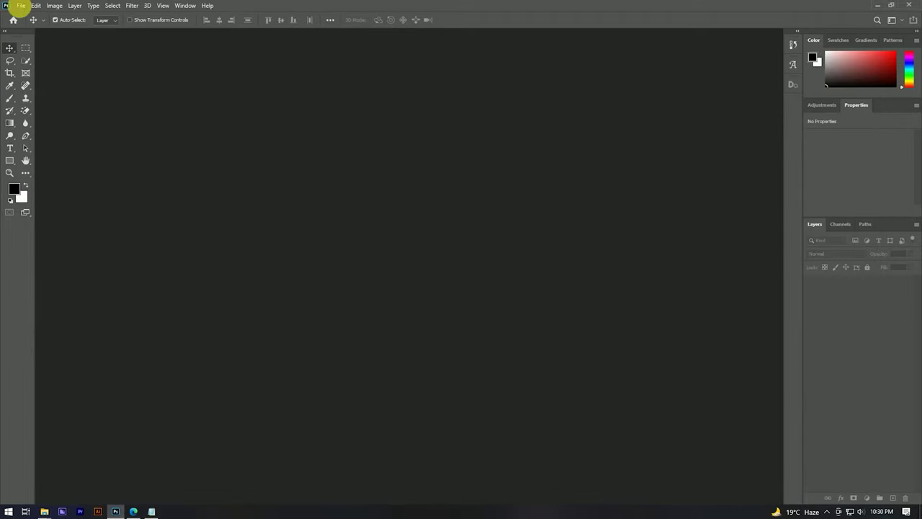
Step: Browse for a script via File > Scripts and paste the Main File path
{"action": "left_click", "coordinate": [21, 7]}
{"action": "mouse_move", "coordinate": [36, 238]}
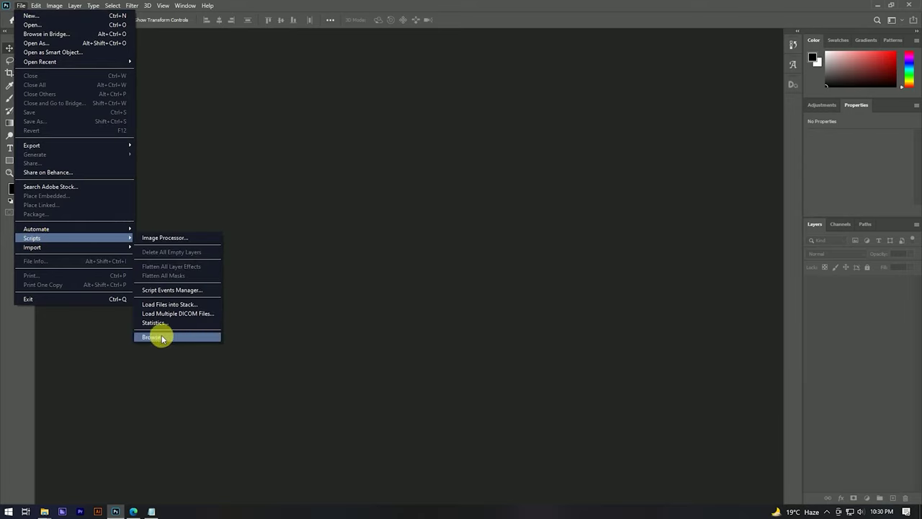
{"action": "left_click", "coordinate": [184, 337]}
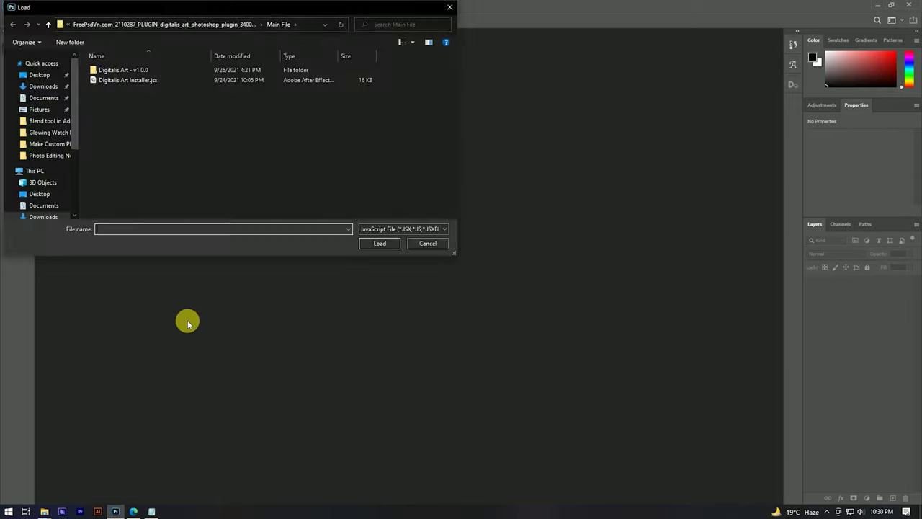
{"action": "left_click", "coordinate": [310, 27]}
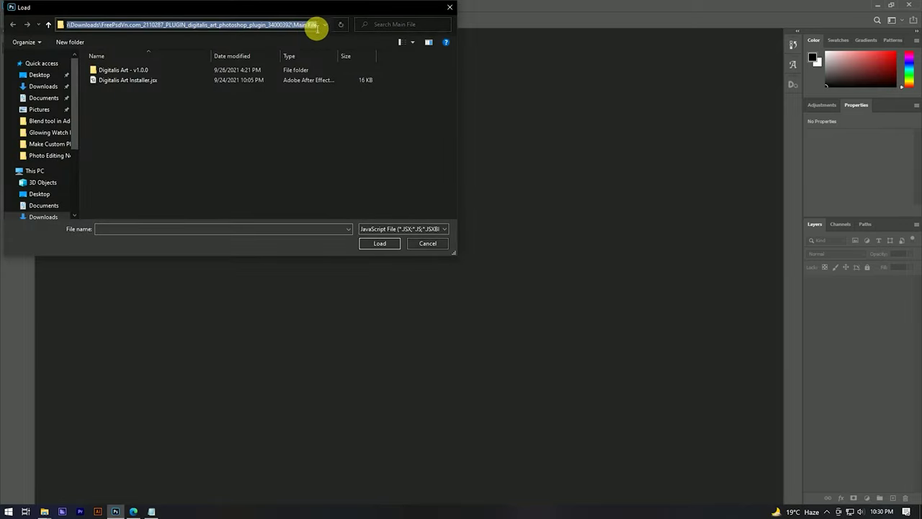
{"action": "right_click", "coordinate": [298, 26]}
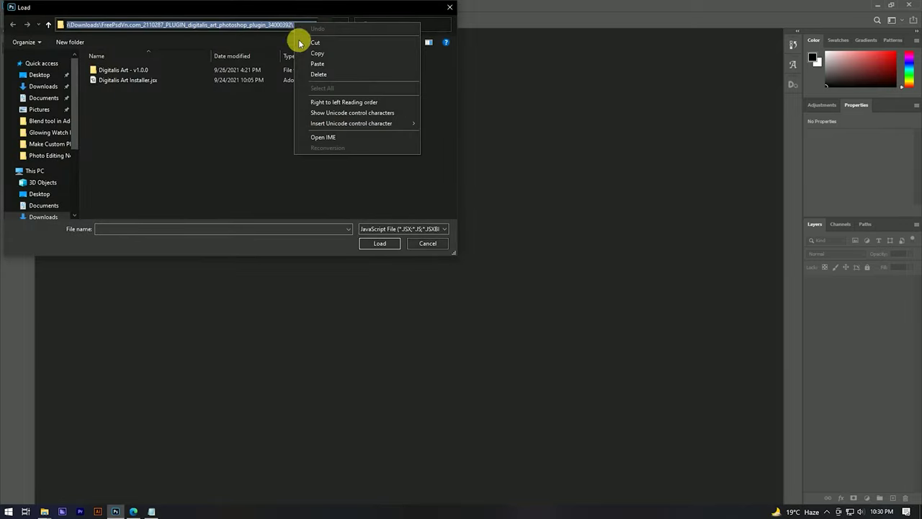
{"action": "left_click", "coordinate": [332, 65]}
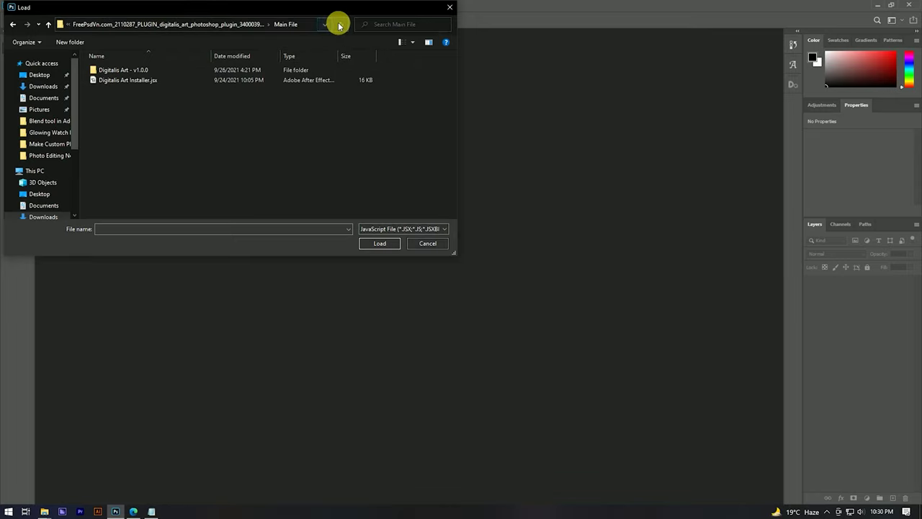
Step: Load Digitalis Art Installer.jsx and dismiss the installed-successfully alert
{"action": "left_click", "coordinate": [416, 45]}
{"action": "left_click", "coordinate": [446, 39]}
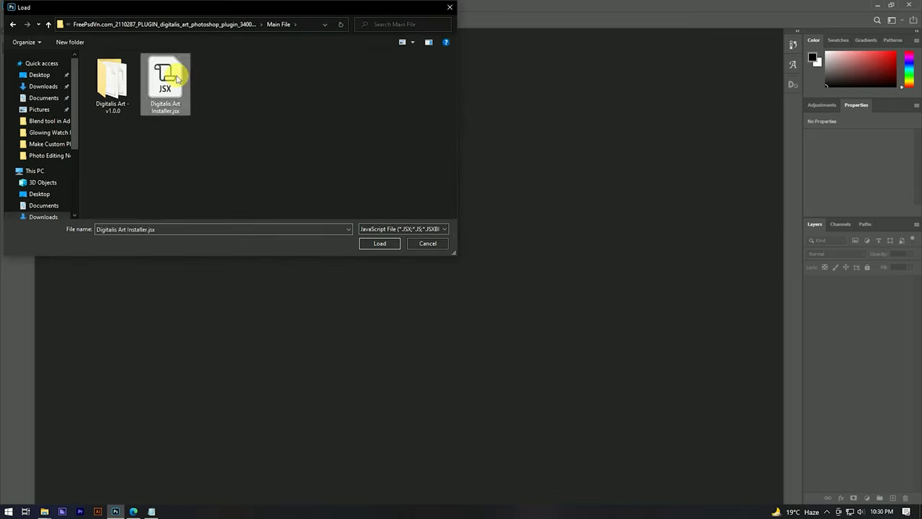
{"action": "left_click", "coordinate": [380, 244]}
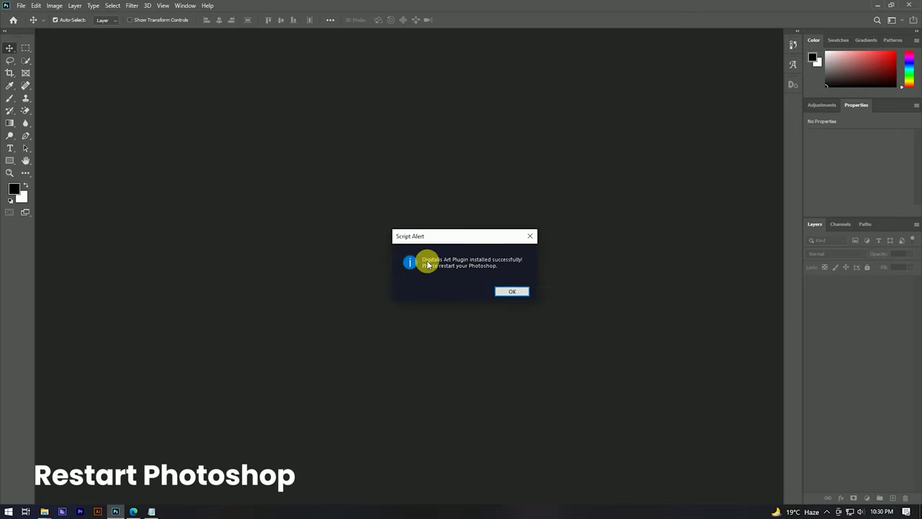
{"action": "left_click", "coordinate": [512, 293]}
{"action": "left_click", "coordinate": [23, 8]}
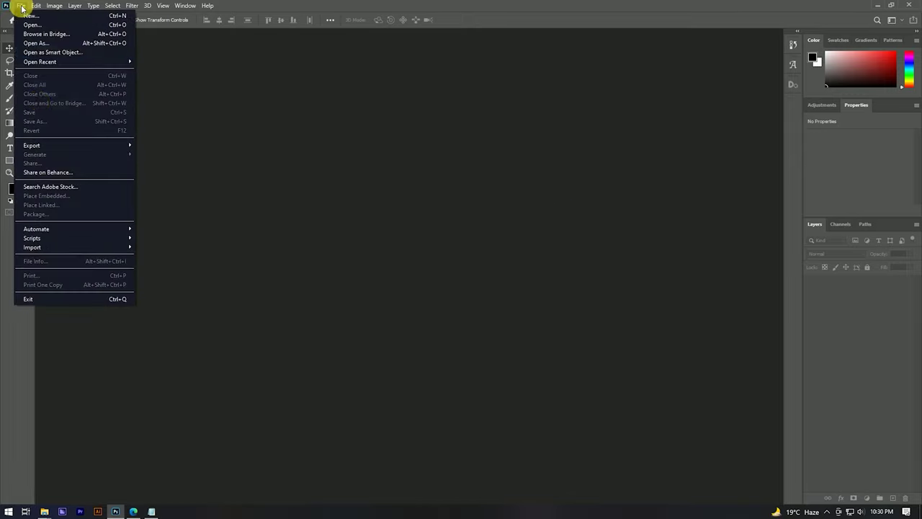
Step: Exit and relaunch Photoshop, then minimize the Main File Explorer window
{"action": "left_click", "coordinate": [112, 299]}
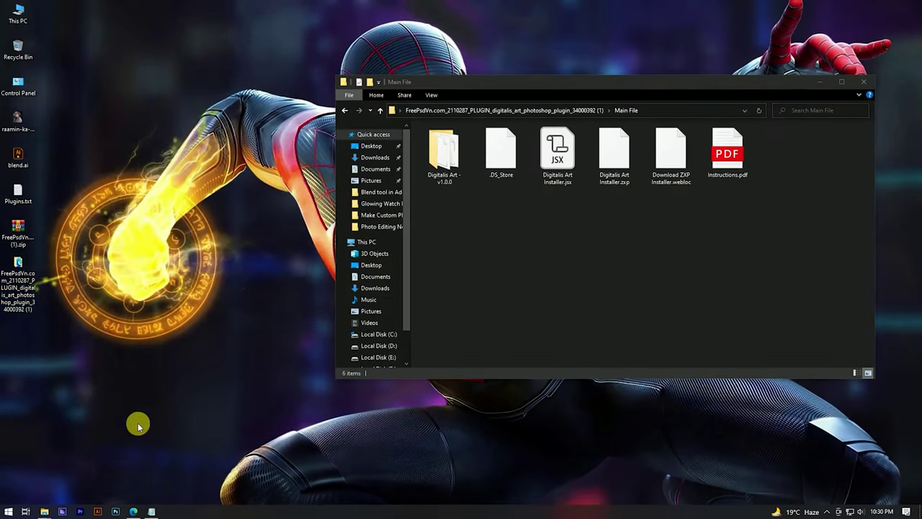
{"action": "left_click", "coordinate": [116, 510]}
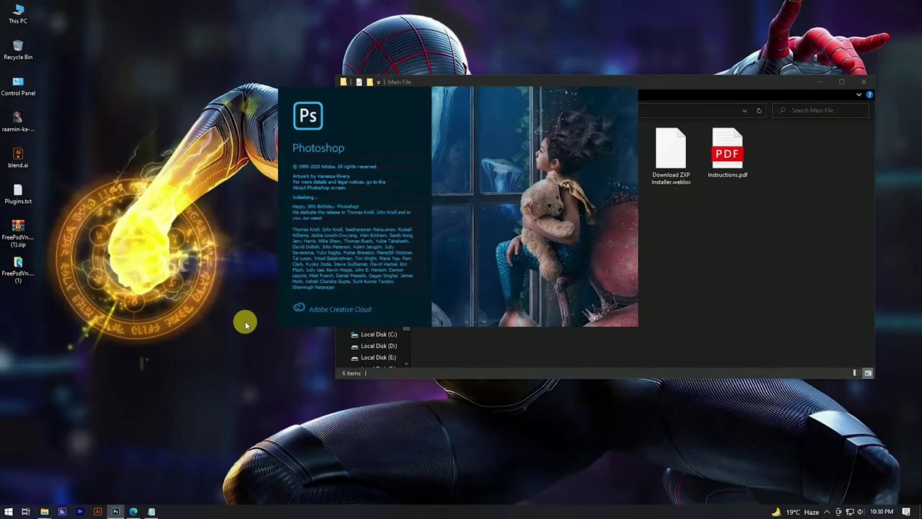
{"action": "left_click", "coordinate": [766, 103]}
{"action": "left_click", "coordinate": [820, 81]}
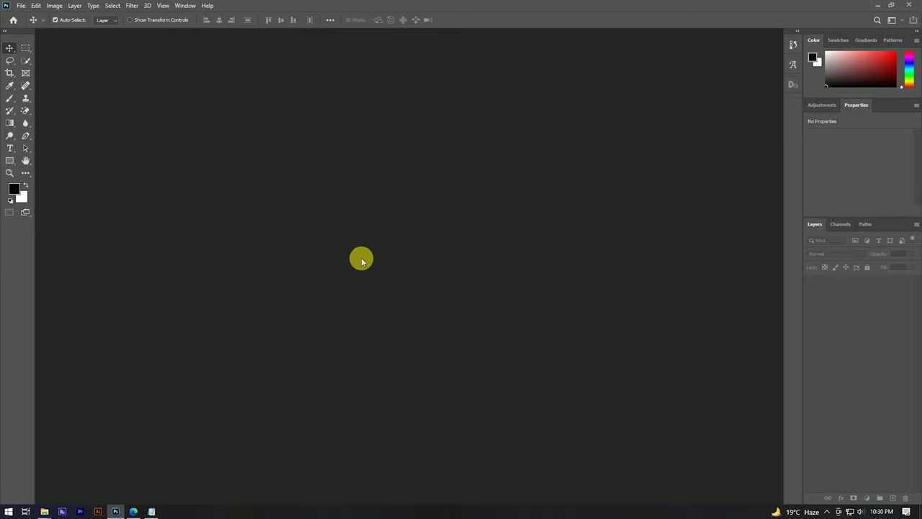
Step: Create a 1500×2000 px document and place 1.jpg scaled to fill the canvas
{"action": "left_click", "coordinate": [22, 7]}
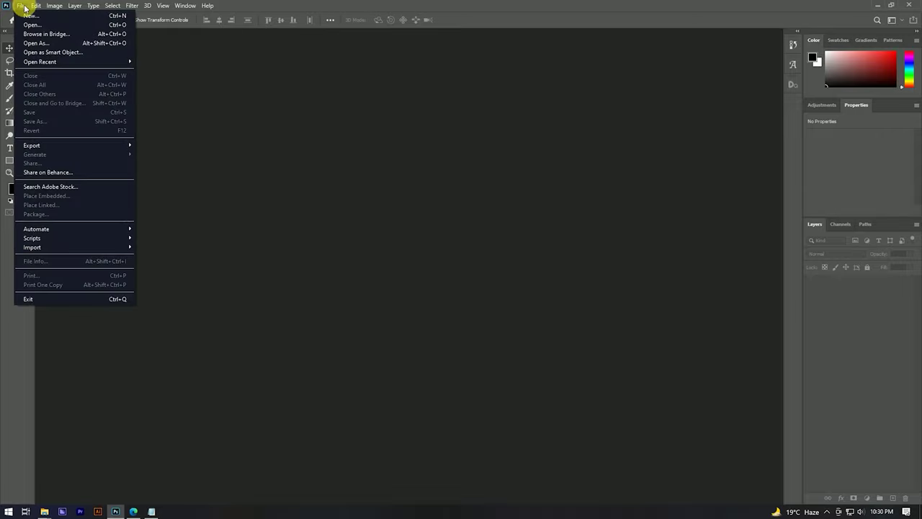
{"action": "left_click", "coordinate": [27, 15]}
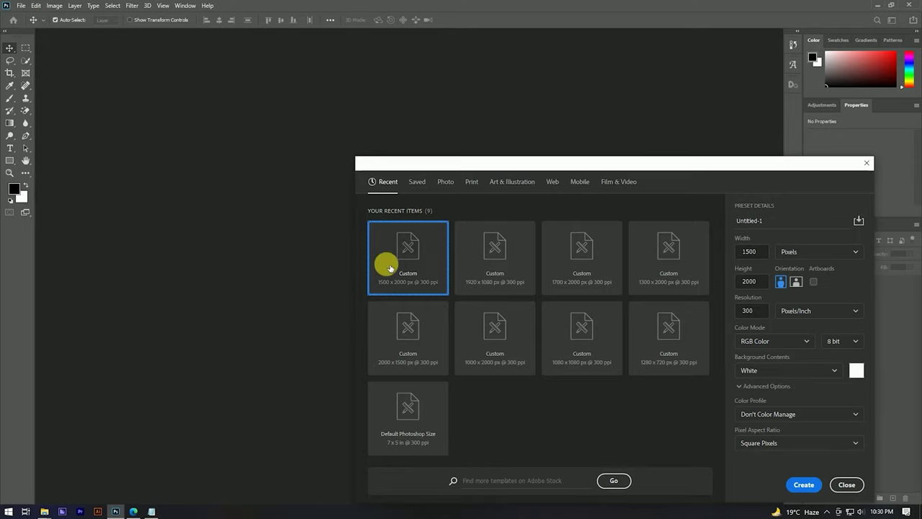
{"action": "left_click", "coordinate": [803, 485]}
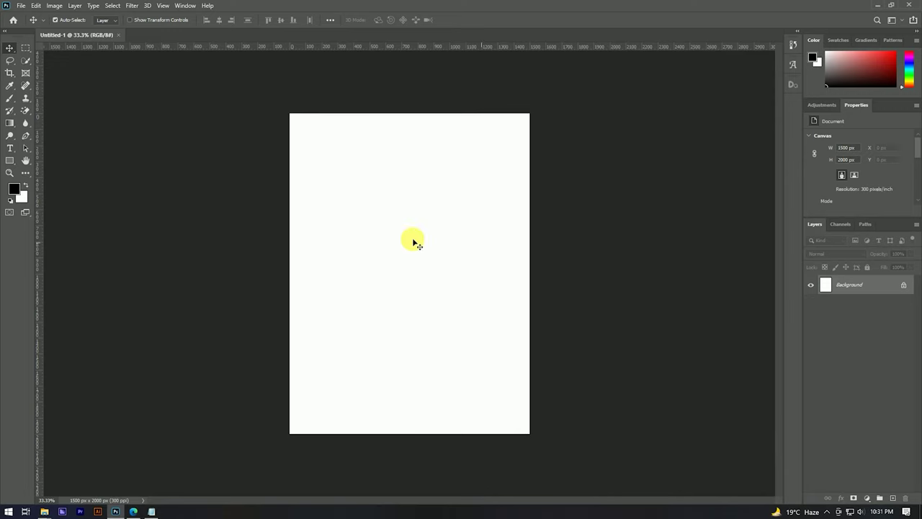
{"action": "mouse_move", "coordinate": [44, 512]}
{"action": "left_click", "coordinate": [35, 472]}
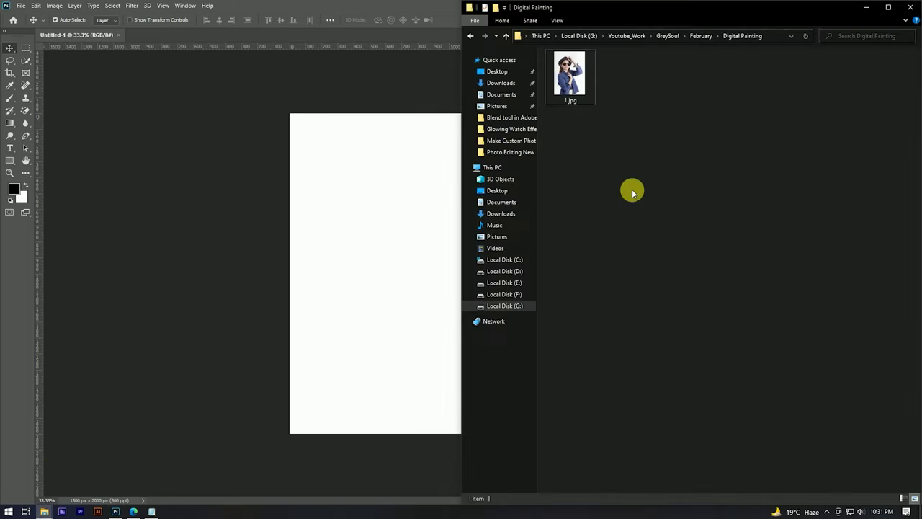
{"action": "left_click_drag", "start_coordinate": [573, 68], "coordinate": [389, 245]}
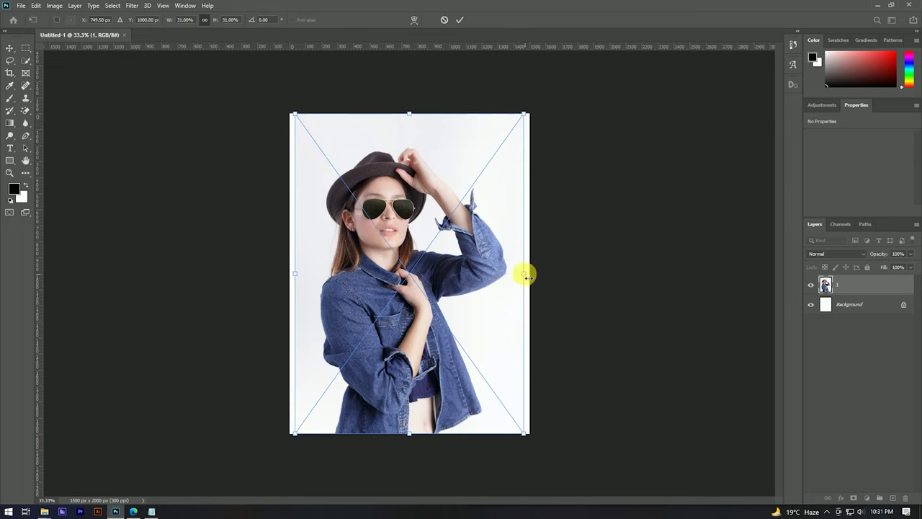
{"action": "left_click_drag", "start_coordinate": [528, 276], "coordinate": [532, 276]}
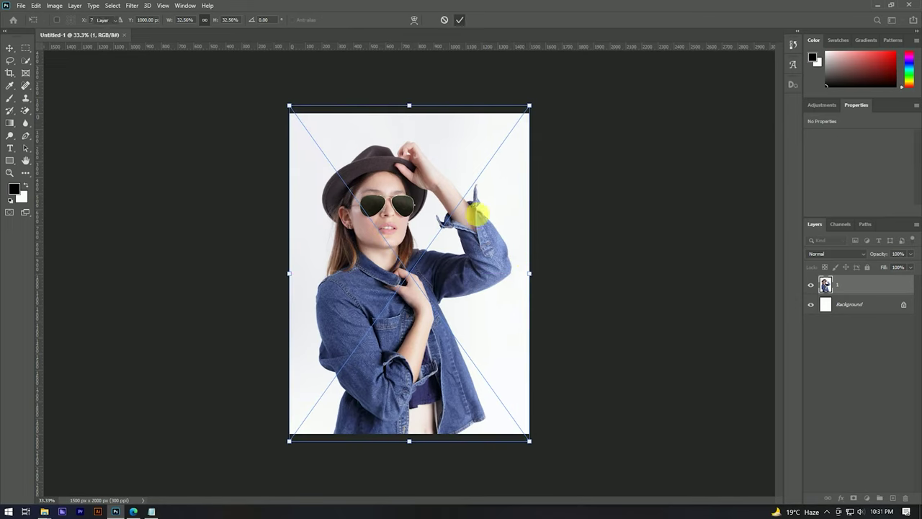
{"action": "key", "text": "Return"}
Step: Delete the white Layer 0 and convert the photo layer into the Background layer
{"action": "left_click", "coordinate": [905, 306]}
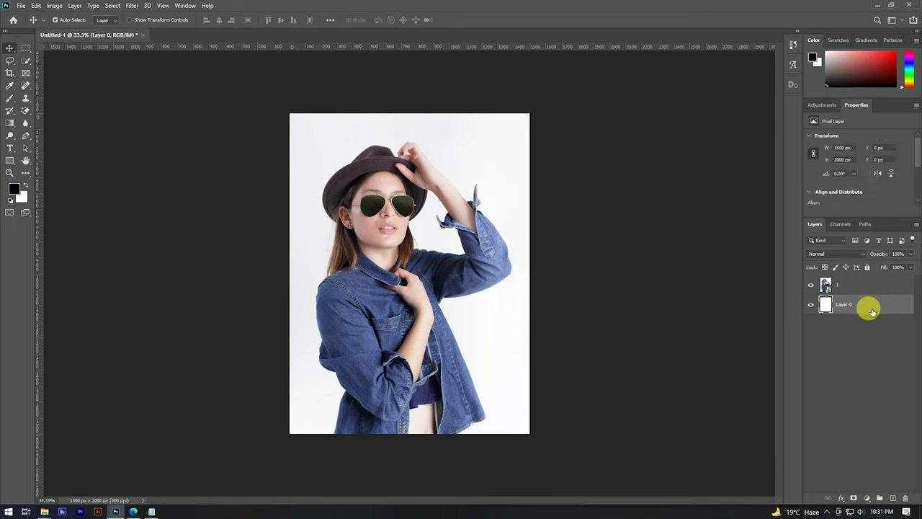
{"action": "left_click", "coordinate": [907, 498]}
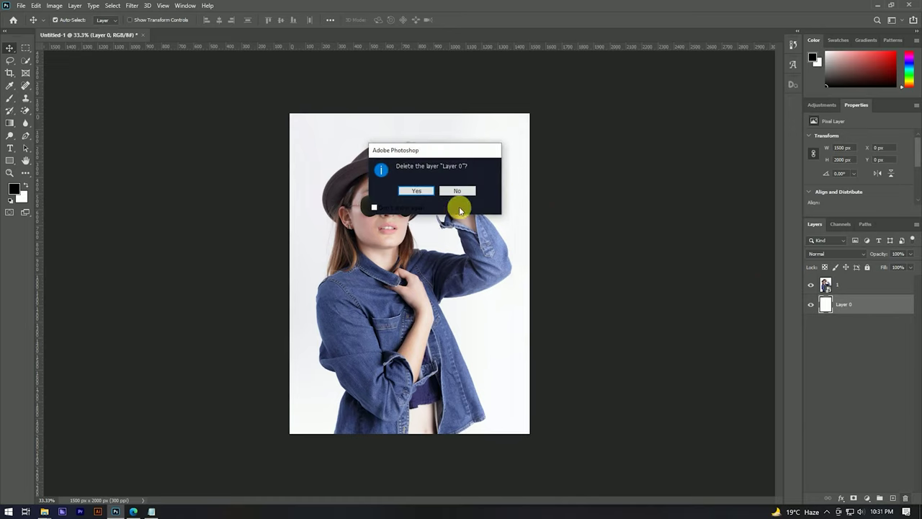
{"action": "left_click", "coordinate": [417, 191]}
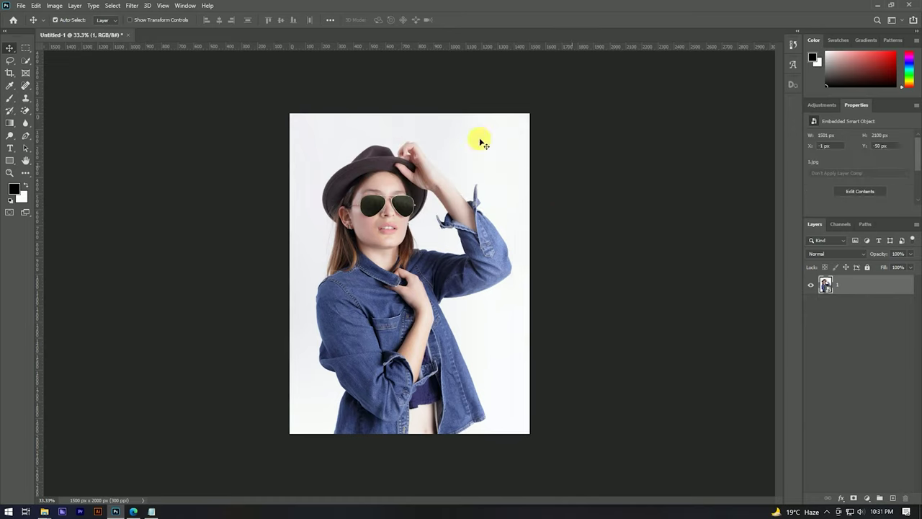
{"action": "left_click", "coordinate": [75, 6]}
{"action": "mouse_move", "coordinate": [82, 16]}
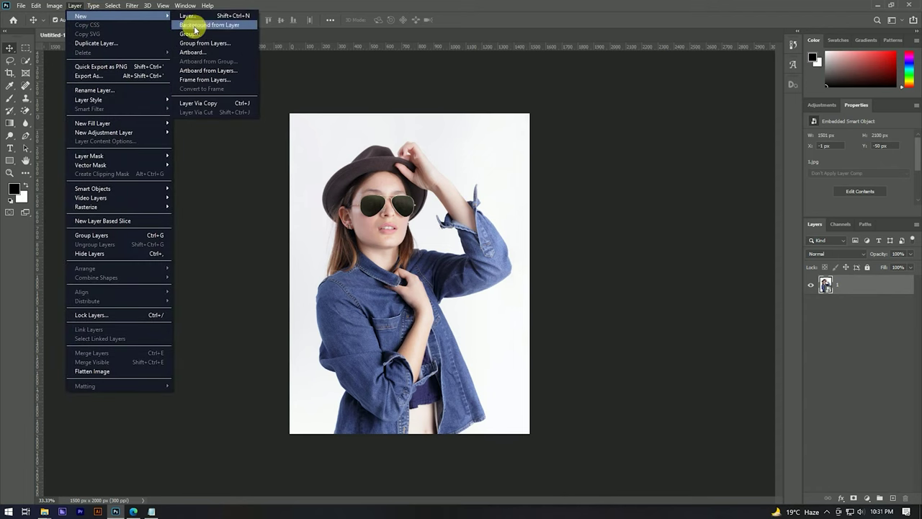
{"action": "left_click", "coordinate": [218, 27]}
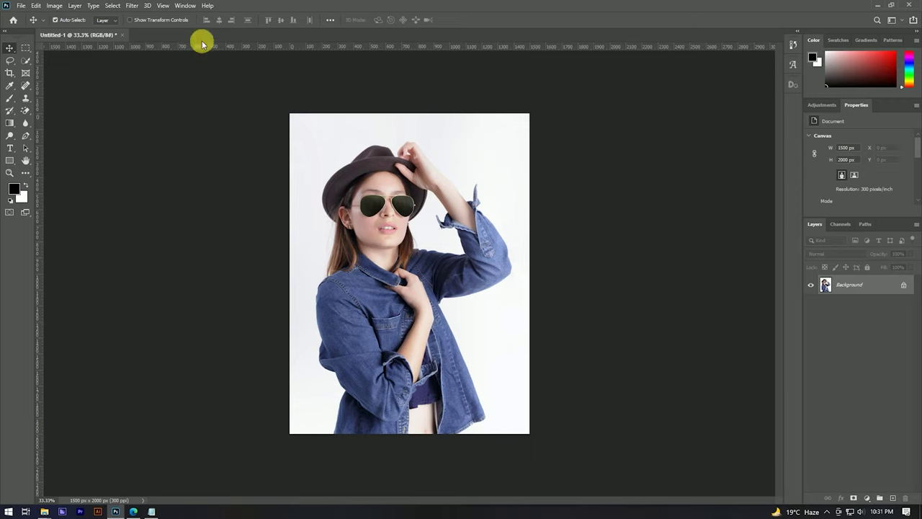
{"action": "left_click", "coordinate": [186, 8]}
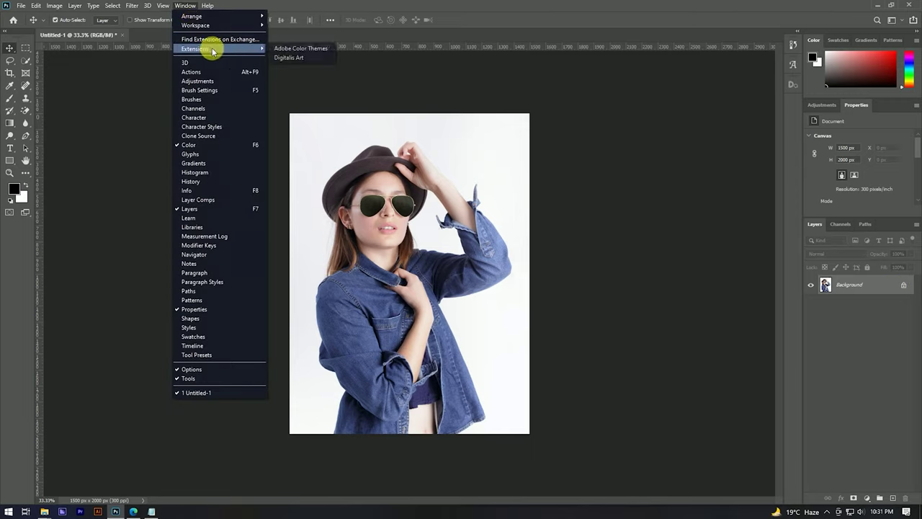
Step: Open the Digitalis Art panel and use Manually Mask to add an empty mask layer
{"action": "left_click", "coordinate": [296, 59]}
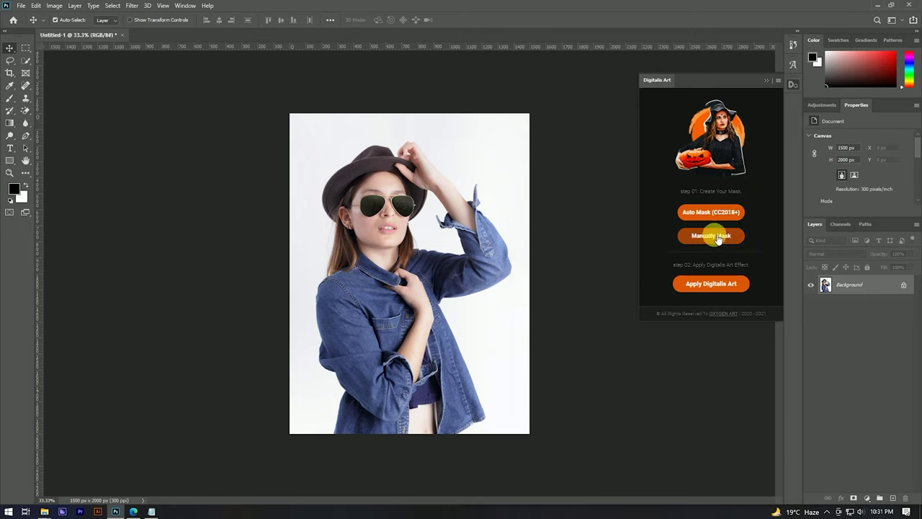
{"action": "left_click", "coordinate": [710, 238]}
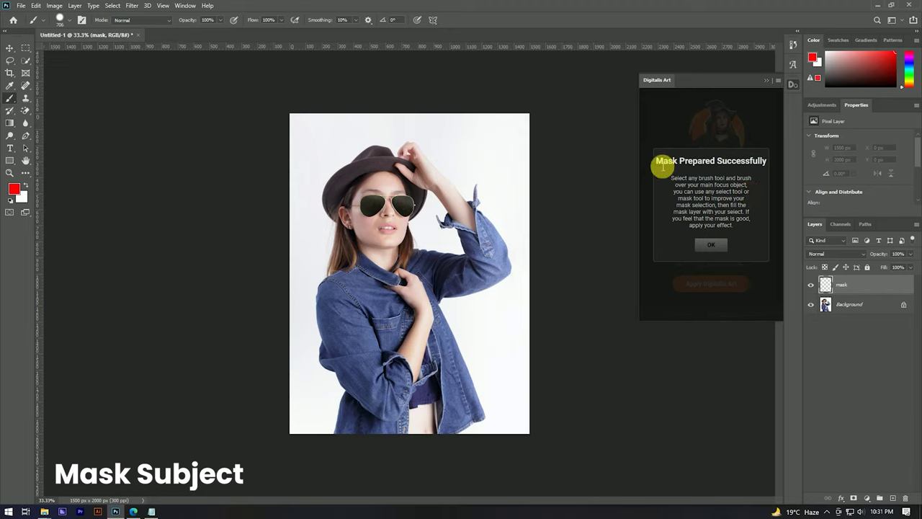
{"action": "left_click", "coordinate": [713, 244]}
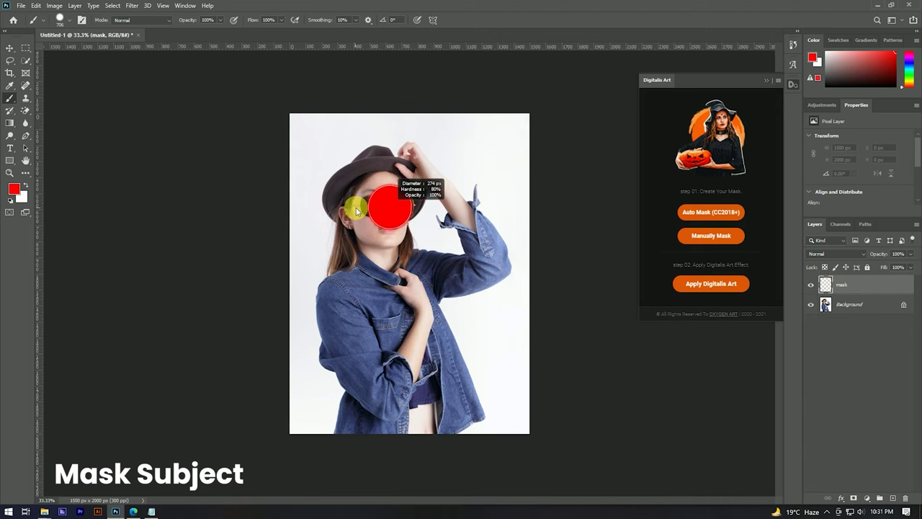
Step: Resize the brush and paint the red mask over the hat brim, face and chin
{"action": "scroll", "coordinate": [384, 165], "scroll_direction": "up", "scroll_amount": 2}
{"action": "scroll", "coordinate": [384, 165], "scroll_direction": "up", "scroll_amount": 3}
{"action": "left_click_drag", "start_coordinate": [372, 189], "coordinate": [339, 189]}
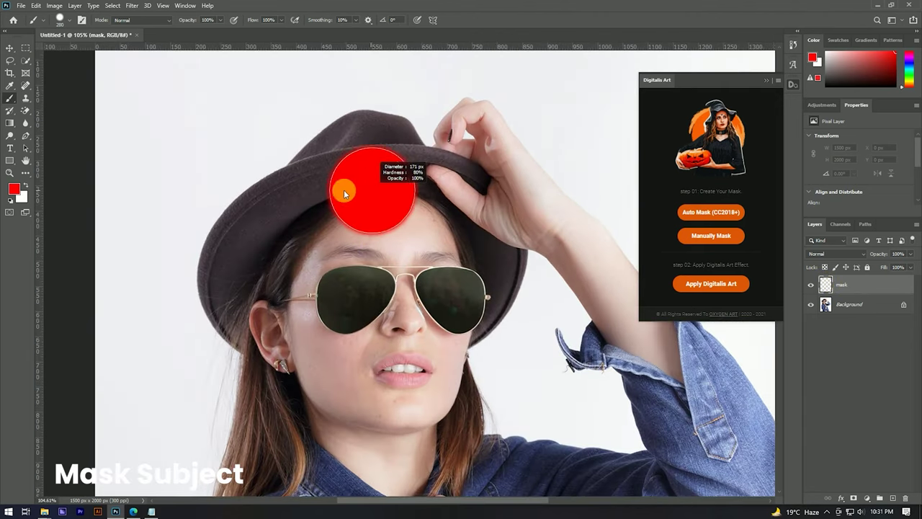
{"action": "mouse_move", "coordinate": [360, 148]}
{"action": "left_mouse_down"}
{"action": "mouse_move", "coordinate": [293, 191]}
{"action": "mouse_move", "coordinate": [257, 340]}
{"action": "mouse_move", "coordinate": [288, 339]}
{"action": "mouse_move", "coordinate": [290, 264]}
{"action": "mouse_move", "coordinate": [386, 149]}
{"action": "mouse_move", "coordinate": [358, 149]}
{"action": "mouse_move", "coordinate": [450, 167]}
{"action": "mouse_move", "coordinate": [469, 130]}
{"action": "mouse_move", "coordinate": [723, 391]}
{"action": "mouse_move", "coordinate": [741, 436]}
{"action": "mouse_move", "coordinate": [620, 347]}
{"action": "mouse_move", "coordinate": [584, 336]}
{"action": "mouse_move", "coordinate": [593, 323]}
{"action": "mouse_move", "coordinate": [587, 263]}
{"action": "mouse_move", "coordinate": [527, 214]}
{"action": "mouse_move", "coordinate": [474, 189]}
{"action": "mouse_move", "coordinate": [492, 274]}
{"action": "mouse_move", "coordinate": [466, 313]}
{"action": "mouse_move", "coordinate": [445, 319]}
{"action": "mouse_move", "coordinate": [406, 206]}
{"action": "mouse_move", "coordinate": [353, 286]}
{"action": "mouse_move", "coordinate": [394, 257]}
{"action": "mouse_move", "coordinate": [315, 344]}
{"action": "mouse_move", "coordinate": [280, 410]}
{"action": "mouse_move", "coordinate": [274, 388]}
{"action": "left_mouse_up"}
{"action": "scroll", "coordinate": [274, 389], "scroll_direction": "down", "scroll_amount": 2}
{"action": "scroll", "coordinate": [371, 298], "scroll_direction": "down", "scroll_amount": 2}
{"action": "mouse_move", "coordinate": [353, 216]}
{"action": "left_mouse_down"}
{"action": "mouse_move", "coordinate": [340, 189]}
{"action": "mouse_move", "coordinate": [332, 286]}
{"action": "left_mouse_up"}
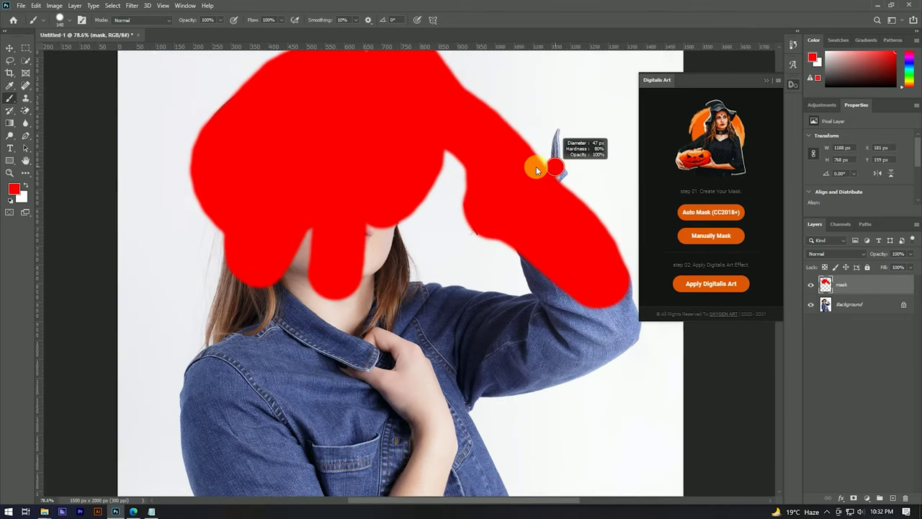
Step: Extend the red mask over the raised hand and down the arm to the elbow
{"action": "scroll", "coordinate": [536, 165], "scroll_direction": "up", "scroll_amount": 2}
{"action": "scroll", "coordinate": [541, 144], "scroll_direction": "up", "scroll_amount": 2}
{"action": "mouse_move", "coordinate": [545, 130]}
{"action": "left_mouse_down"}
{"action": "mouse_move", "coordinate": [536, 180]}
{"action": "mouse_move", "coordinate": [541, 221]}
{"action": "left_mouse_up"}
{"action": "scroll", "coordinate": [490, 165], "scroll_direction": "down", "scroll_amount": 3}
{"action": "scroll", "coordinate": [516, 280], "scroll_direction": "down", "scroll_amount": 1}
{"action": "mouse_move", "coordinate": [516, 280]}
{"action": "left_mouse_down"}
{"action": "mouse_move", "coordinate": [470, 186]}
{"action": "mouse_move", "coordinate": [471, 236]}
{"action": "left_mouse_up"}
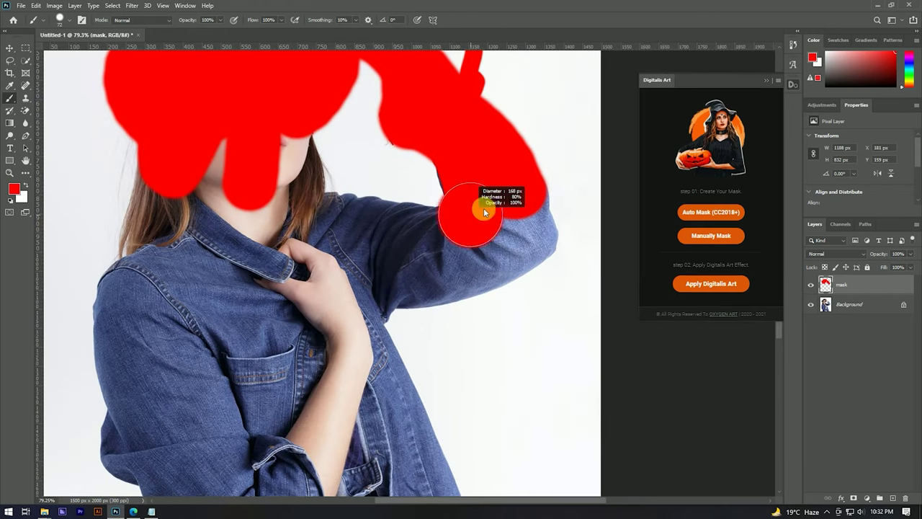
{"action": "mouse_move", "coordinate": [453, 154]}
{"action": "left_mouse_down"}
{"action": "mouse_move", "coordinate": [559, 249]}
{"action": "mouse_move", "coordinate": [488, 278]}
{"action": "mouse_move", "coordinate": [476, 247]}
{"action": "mouse_move", "coordinate": [403, 247]}
{"action": "mouse_move", "coordinate": [326, 201]}
{"action": "mouse_move", "coordinate": [315, 164]}
{"action": "mouse_move", "coordinate": [309, 243]}
{"action": "mouse_move", "coordinate": [270, 167]}
{"action": "mouse_move", "coordinate": [205, 214]}
{"action": "mouse_move", "coordinate": [187, 165]}
{"action": "mouse_move", "coordinate": [136, 255]}
{"action": "mouse_move", "coordinate": [120, 339]}
{"action": "left_mouse_up"}
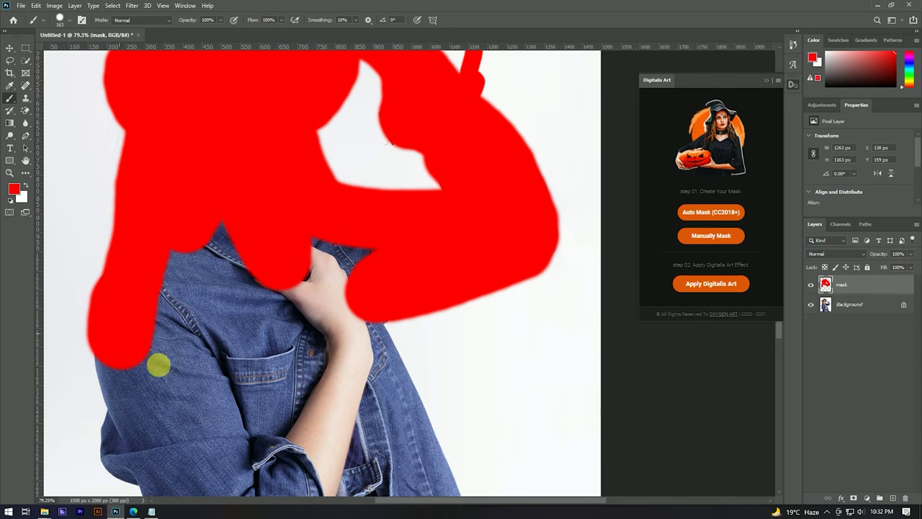
Step: Mask the jacket, fill the head-hand gap, and apply the Digitalis Art effect
{"action": "scroll", "coordinate": [208, 234], "scroll_direction": "down", "scroll_amount": 2}
{"action": "scroll", "coordinate": [200, 197], "scroll_direction": "down", "scroll_amount": 2}
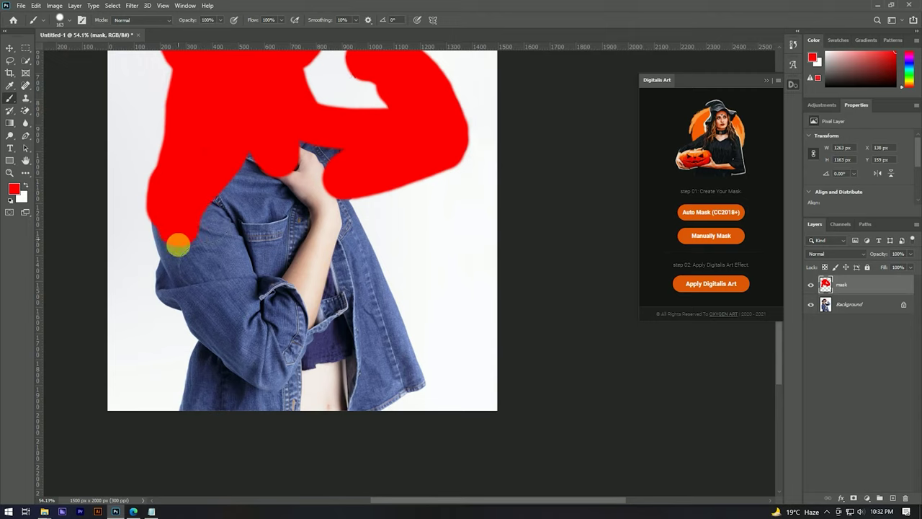
{"action": "mouse_move", "coordinate": [181, 238]}
{"action": "left_mouse_down"}
{"action": "mouse_move", "coordinate": [174, 292]}
{"action": "mouse_move", "coordinate": [202, 313]}
{"action": "mouse_move", "coordinate": [216, 425]}
{"action": "mouse_move", "coordinate": [391, 427]}
{"action": "mouse_move", "coordinate": [425, 398]}
{"action": "mouse_move", "coordinate": [377, 269]}
{"action": "mouse_move", "coordinate": [358, 170]}
{"action": "mouse_move", "coordinate": [260, 183]}
{"action": "mouse_move", "coordinate": [195, 274]}
{"action": "mouse_move", "coordinate": [231, 367]}
{"action": "mouse_move", "coordinate": [353, 370]}
{"action": "mouse_move", "coordinate": [362, 312]}
{"action": "mouse_move", "coordinate": [311, 146]}
{"action": "mouse_move", "coordinate": [221, 279]}
{"action": "mouse_move", "coordinate": [323, 340]}
{"action": "mouse_move", "coordinate": [309, 213]}
{"action": "mouse_move", "coordinate": [257, 245]}
{"action": "mouse_move", "coordinate": [299, 324]}
{"action": "mouse_move", "coordinate": [286, 212]}
{"action": "mouse_move", "coordinate": [279, 323]}
{"action": "mouse_move", "coordinate": [404, 371]}
{"action": "left_mouse_up"}
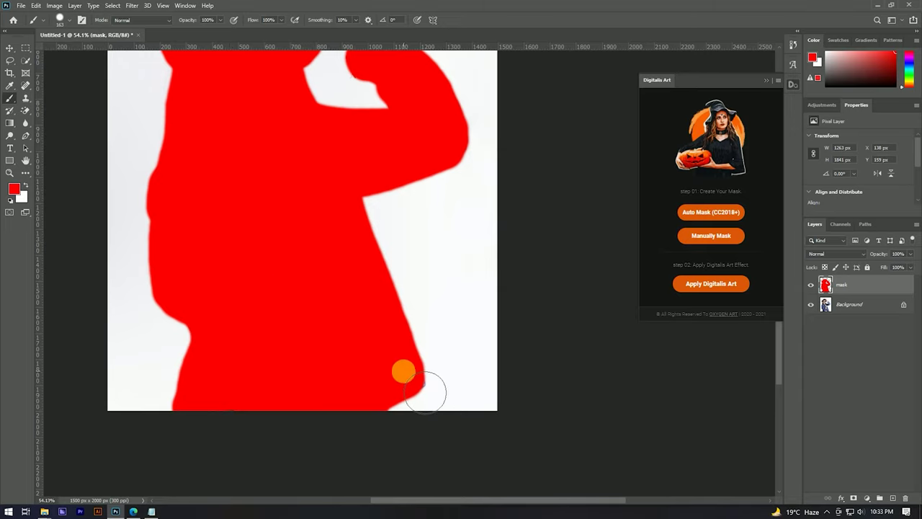
{"action": "left_click_drag", "start_coordinate": [384, 340], "coordinate": [411, 397]}
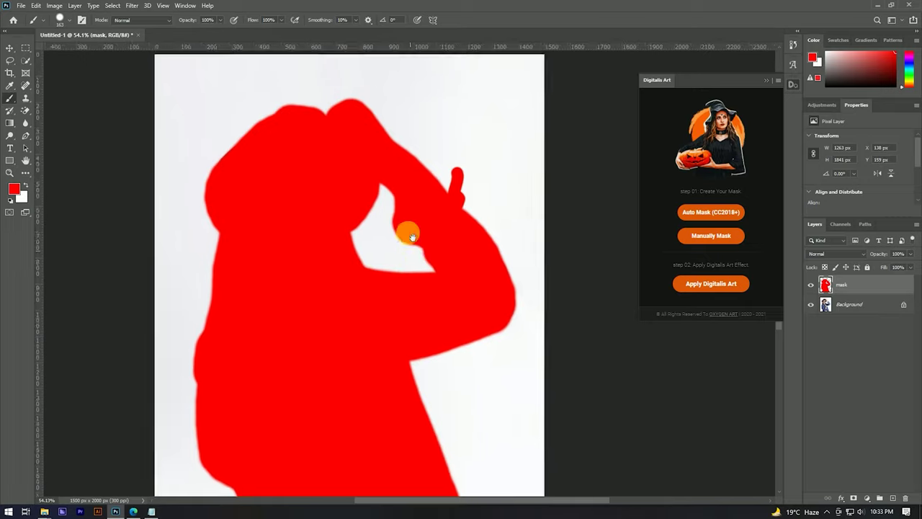
{"action": "left_click_drag", "start_coordinate": [393, 184], "coordinate": [426, 211]}
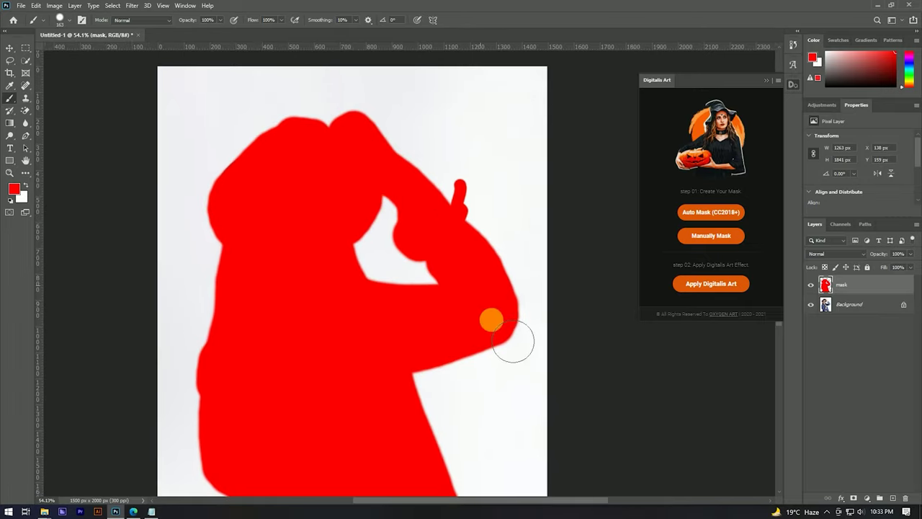
{"action": "scroll", "coordinate": [447, 216], "scroll_direction": "down", "scroll_amount": 3}
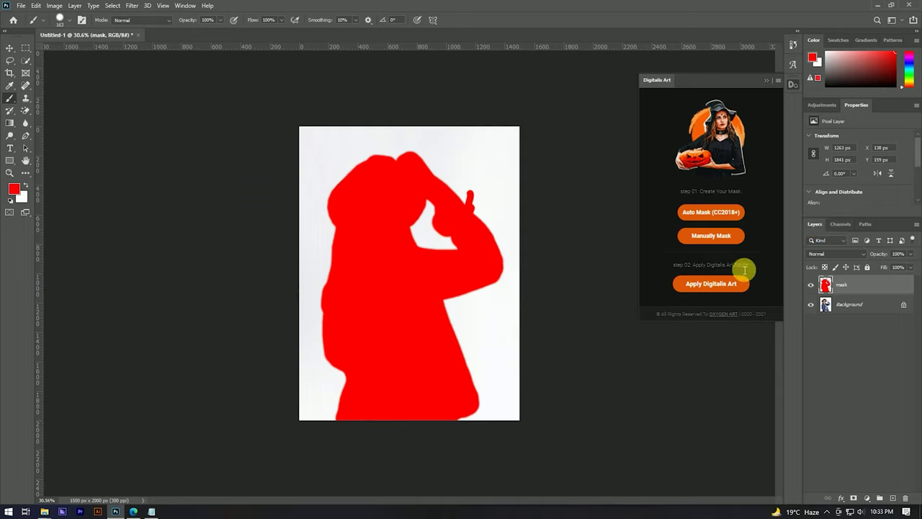
{"action": "left_click", "coordinate": [697, 287]}
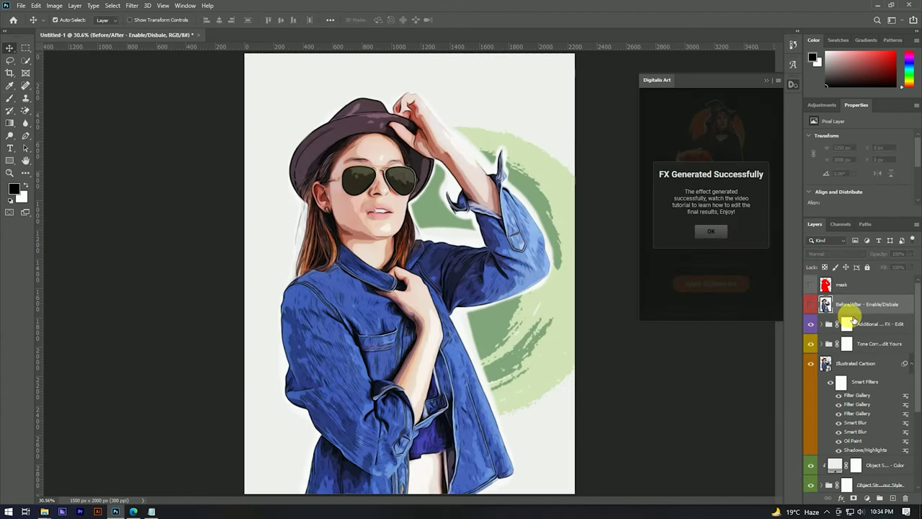
Step: Dismiss the 'FX Generated Successfully' message and view the finished cartoon portrait
{"action": "scroll", "coordinate": [401, 245], "scroll_direction": "down", "scroll_amount": 3}
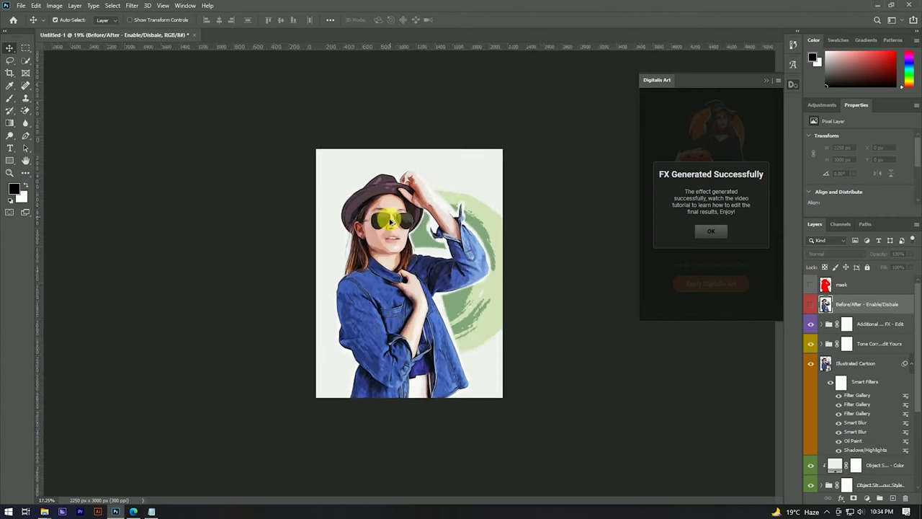
{"action": "scroll", "coordinate": [469, 253], "scroll_direction": "up", "scroll_amount": 3}
{"action": "scroll", "coordinate": [421, 216], "scroll_direction": "down", "scroll_amount": 2}
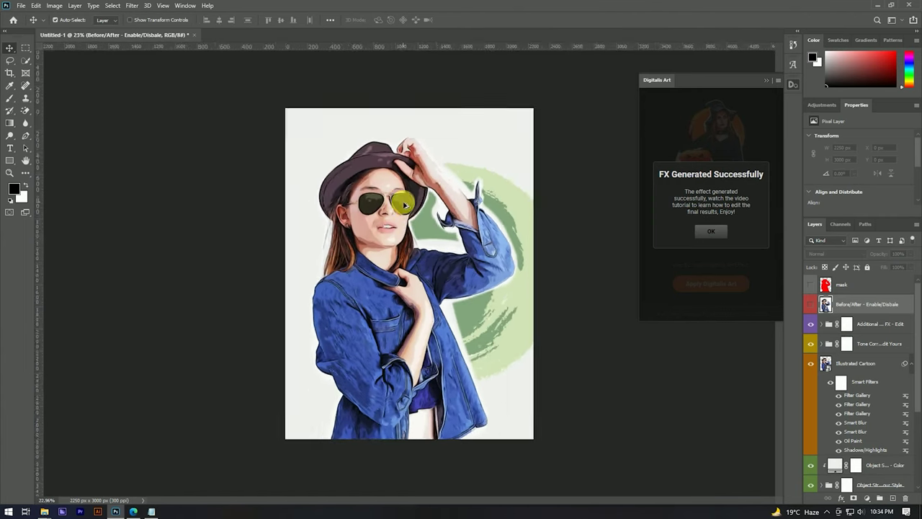
{"action": "scroll", "coordinate": [406, 233], "scroll_direction": "down", "scroll_amount": 1}
{"action": "scroll", "coordinate": [824, 432], "scroll_direction": "down", "scroll_amount": 1}
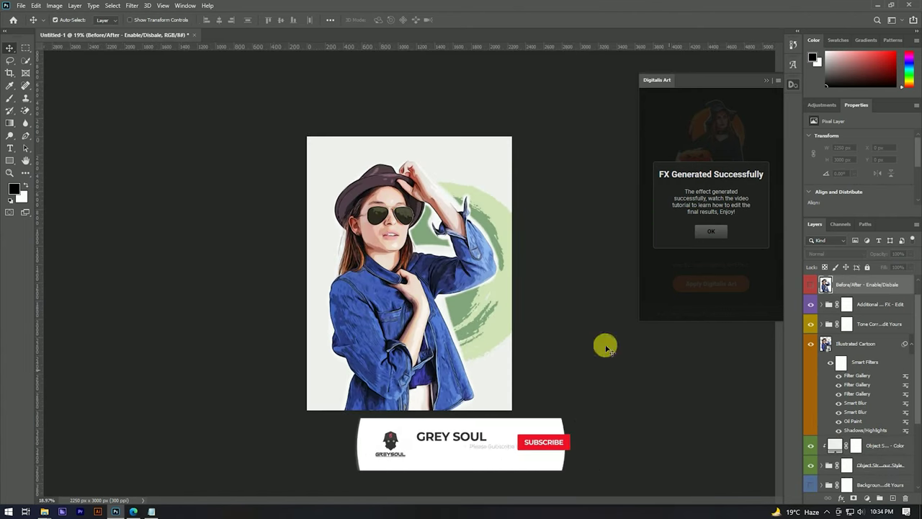
{"action": "scroll", "coordinate": [642, 228], "scroll_direction": "up", "scroll_amount": 1}
{"action": "left_click", "coordinate": [711, 230]}
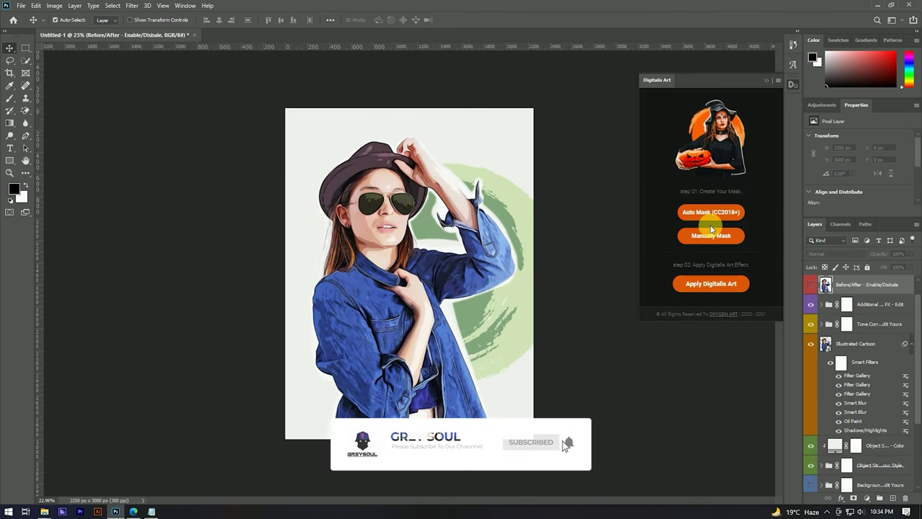
{"action": "scroll", "coordinate": [405, 190], "scroll_direction": "up", "scroll_amount": 2}
{"action": "scroll", "coordinate": [408, 185], "scroll_direction": "up", "scroll_amount": 2}
{"action": "scroll", "coordinate": [413, 190], "scroll_direction": "down", "scroll_amount": 1}
{"action": "scroll", "coordinate": [413, 190], "scroll_direction": "down", "scroll_amount": 1}
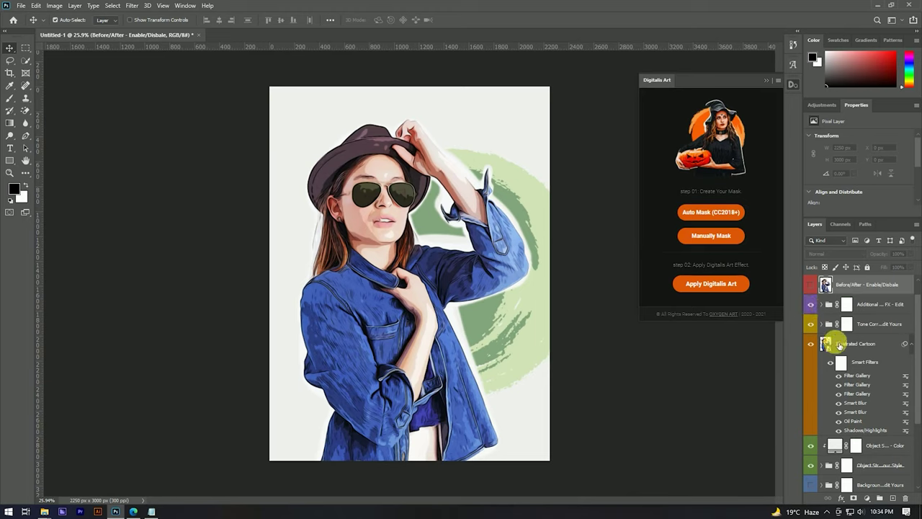
Step: Hide and re-show the Illustrated Cartoon layer to compare it with the original
{"action": "left_click", "coordinate": [810, 343]}
{"action": "left_click", "coordinate": [810, 344]}
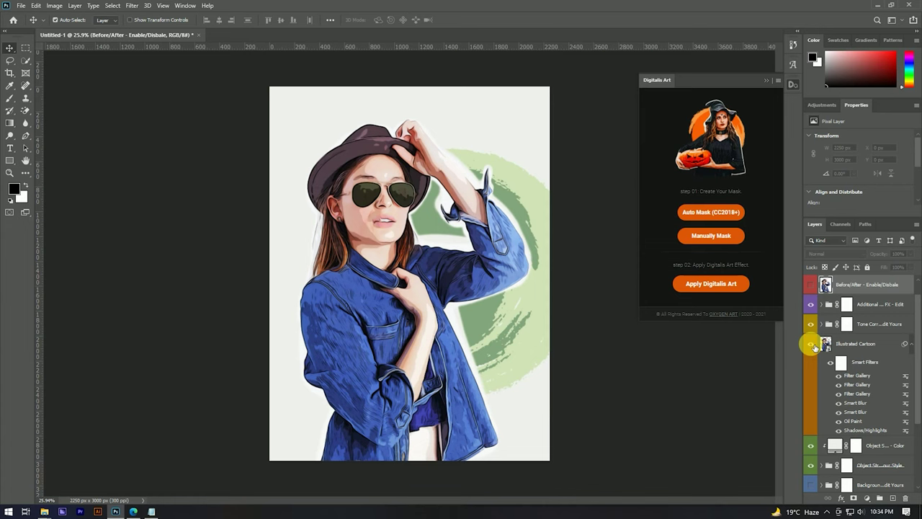
{"action": "scroll", "coordinate": [845, 364], "scroll_direction": "down", "scroll_amount": 3}
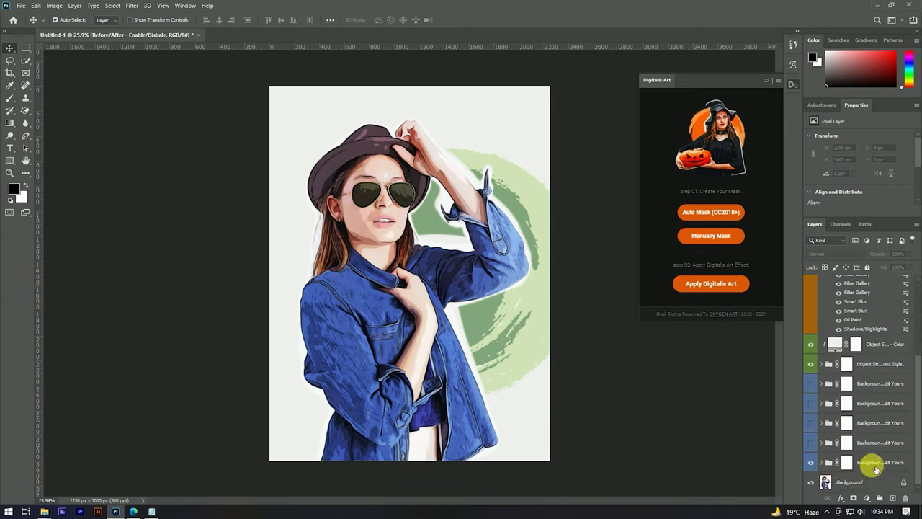
Step: Group the effect layers, lowest to top, into Group 1 and hide it
{"action": "left_click", "coordinate": [876, 467]}
{"action": "scroll", "coordinate": [860, 366], "scroll_direction": "up", "scroll_amount": 5}
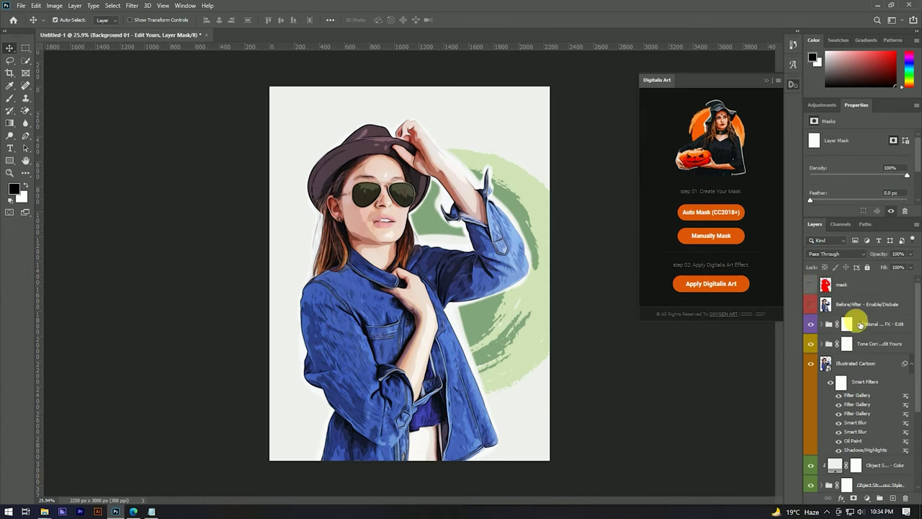
{"action": "left_click", "coordinate": [858, 323]}
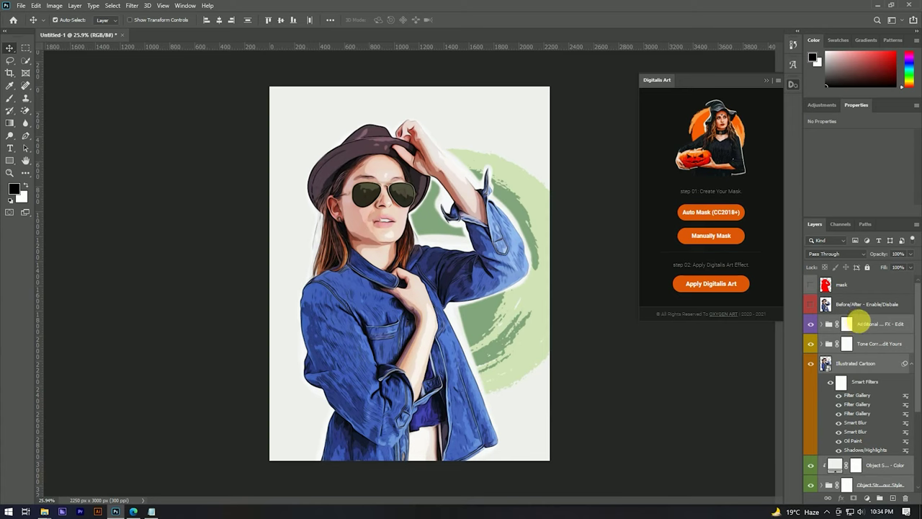
{"action": "right_click", "coordinate": [864, 325]}
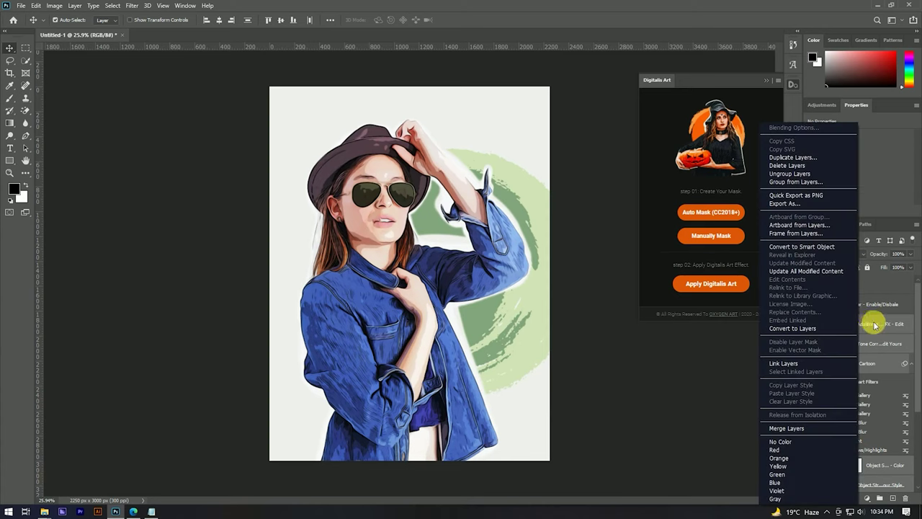
{"action": "left_click", "coordinate": [796, 183]}
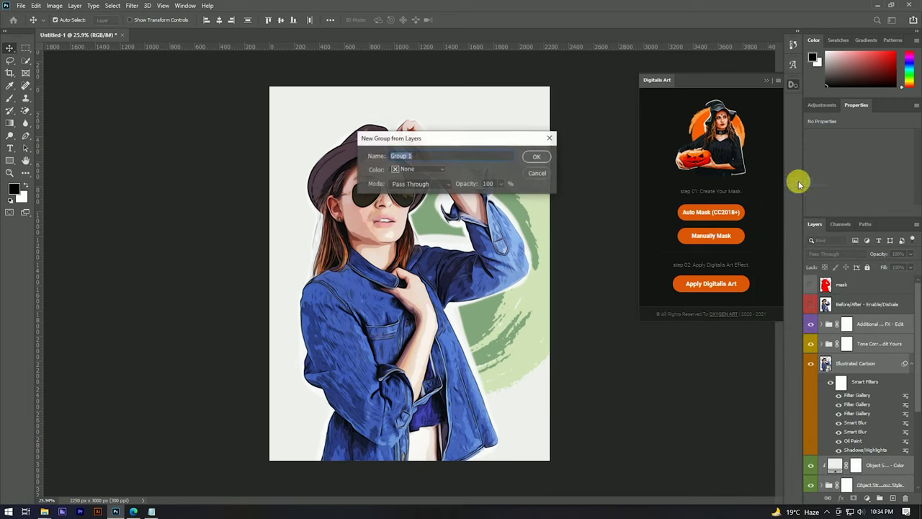
{"action": "left_click", "coordinate": [537, 157]}
{"action": "left_click", "coordinate": [811, 321]}
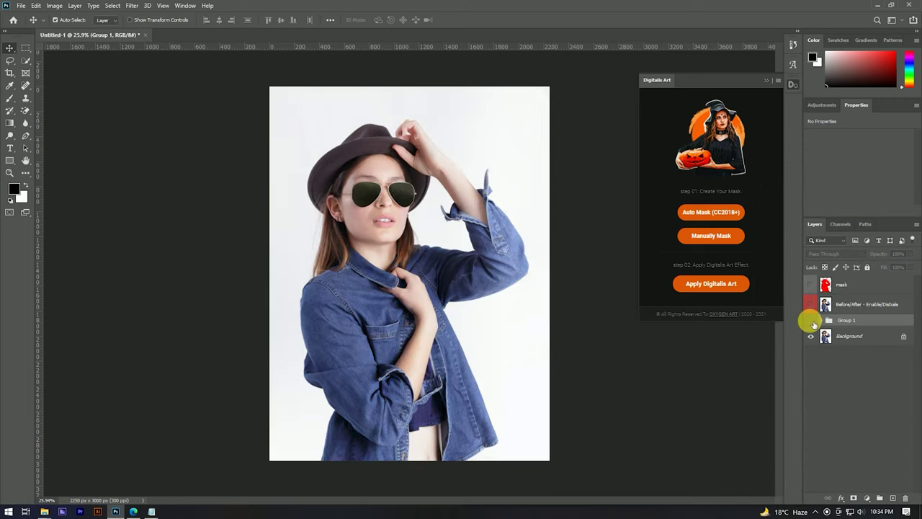
{"action": "scroll", "coordinate": [381, 187], "scroll_direction": "up", "scroll_amount": 3}
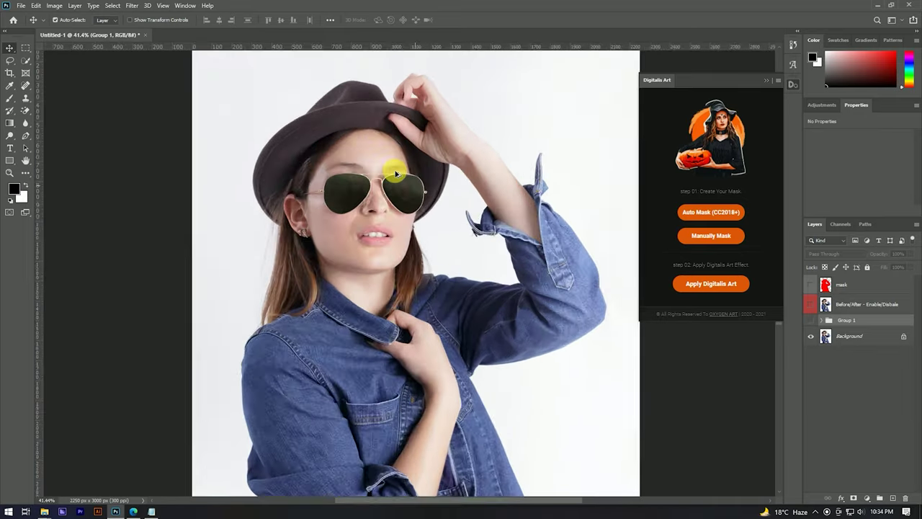
Step: Compare the cartoon with the original via Group 1, fit to screen, close Digitalis Art
{"action": "left_click", "coordinate": [812, 320]}
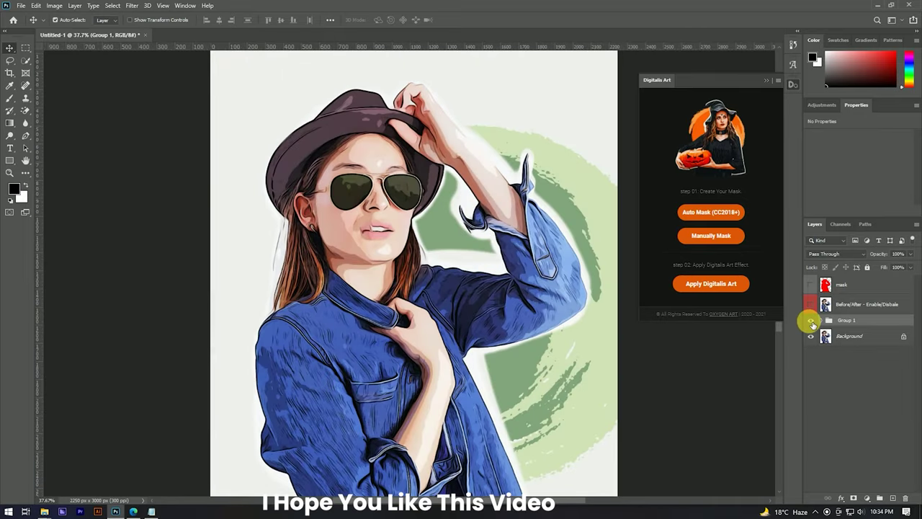
{"action": "left_click", "coordinate": [811, 321]}
{"action": "left_click", "coordinate": [811, 320]}
{"action": "left_click", "coordinate": [811, 320]}
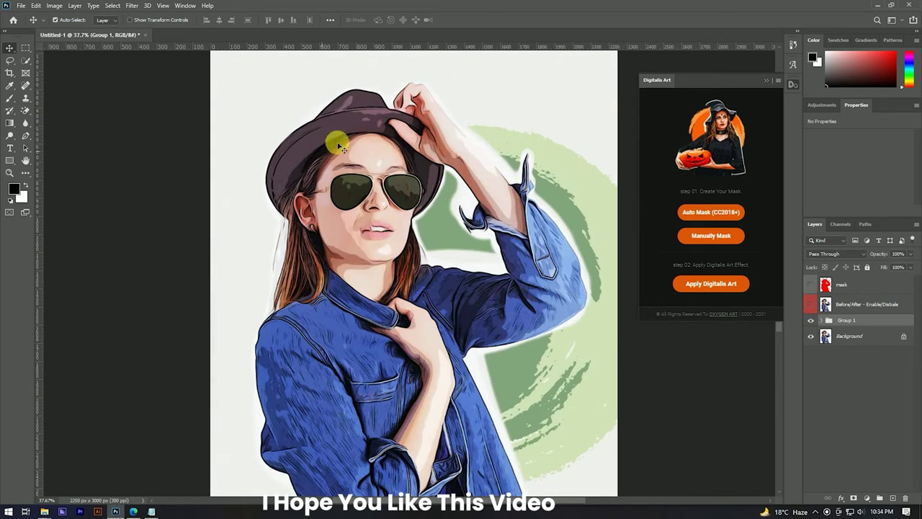
{"action": "key", "text": "ctrl+0"}
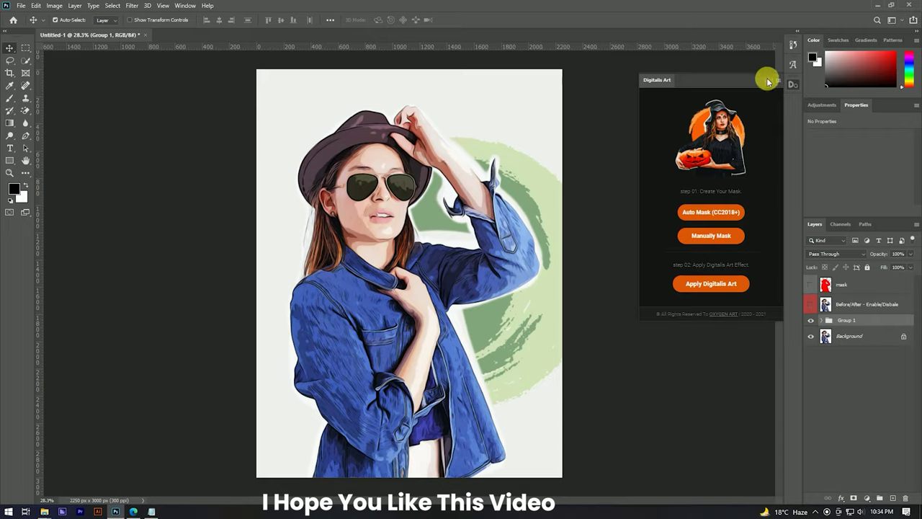
{"action": "left_click", "coordinate": [768, 81]}
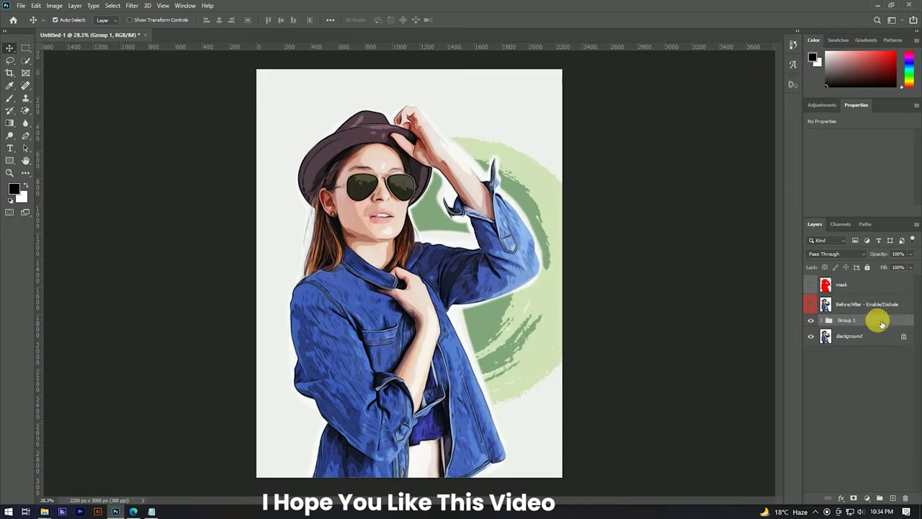